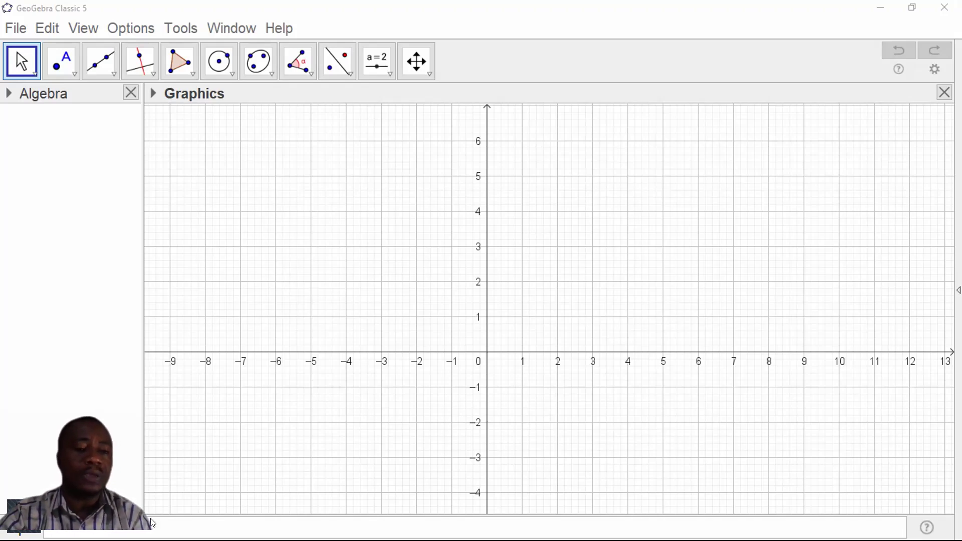
Plot the cubic function f(x) = 2x³ + 7x² − 5x − 3.
click(46, 533)
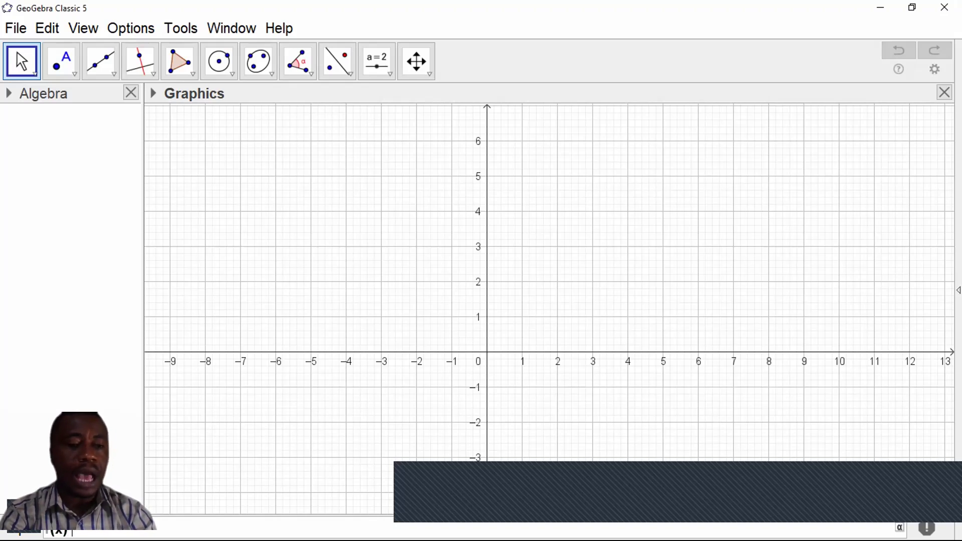
text(2x)
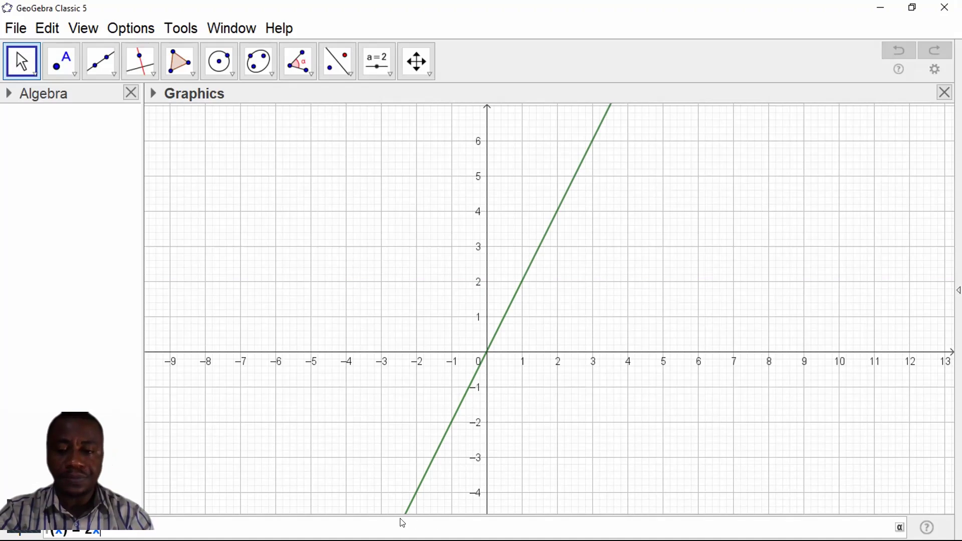
click(900, 525)
click(787, 481)
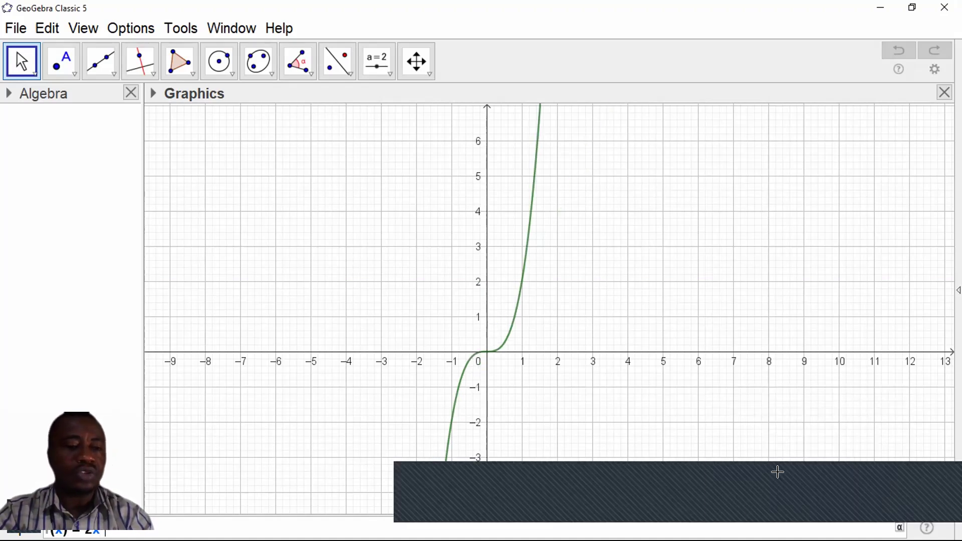
text(- )
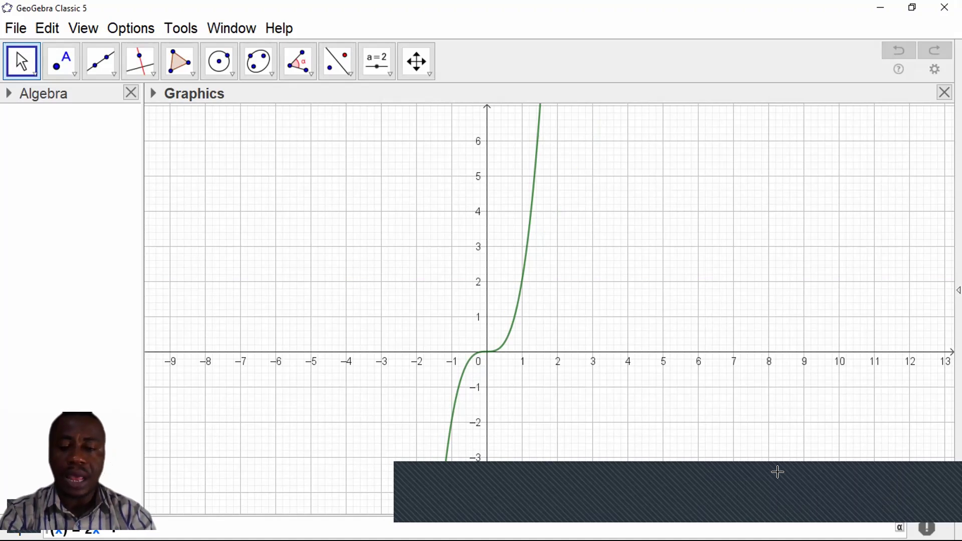
text(7x)
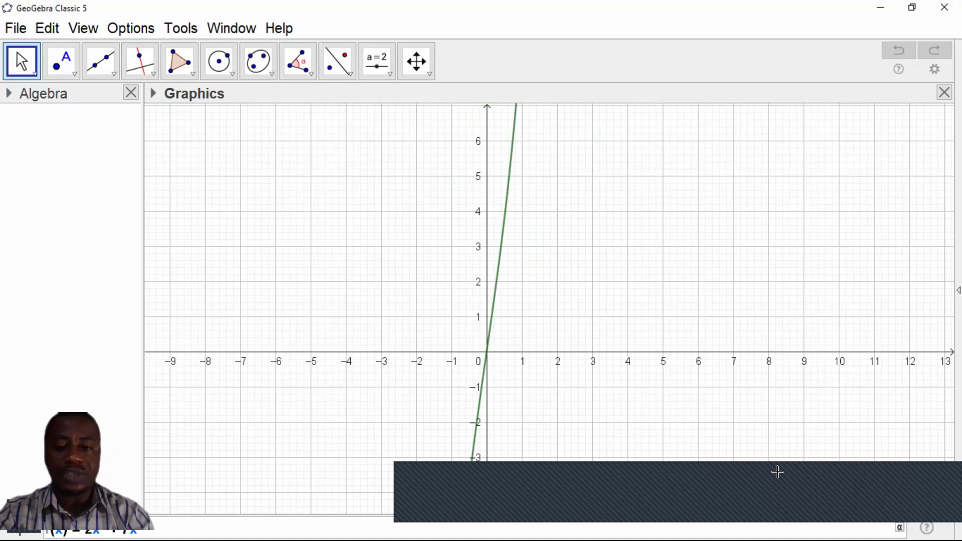
click(899, 526)
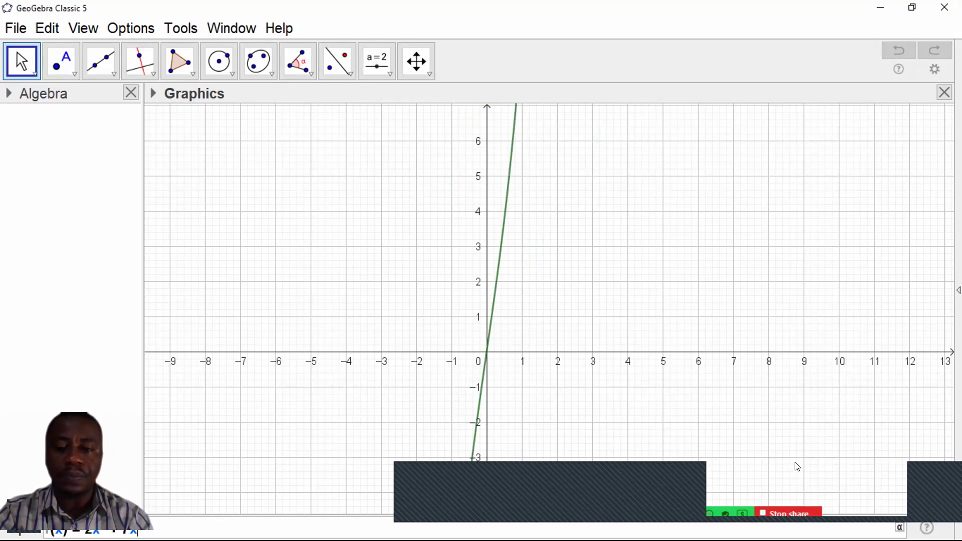
click(768, 477)
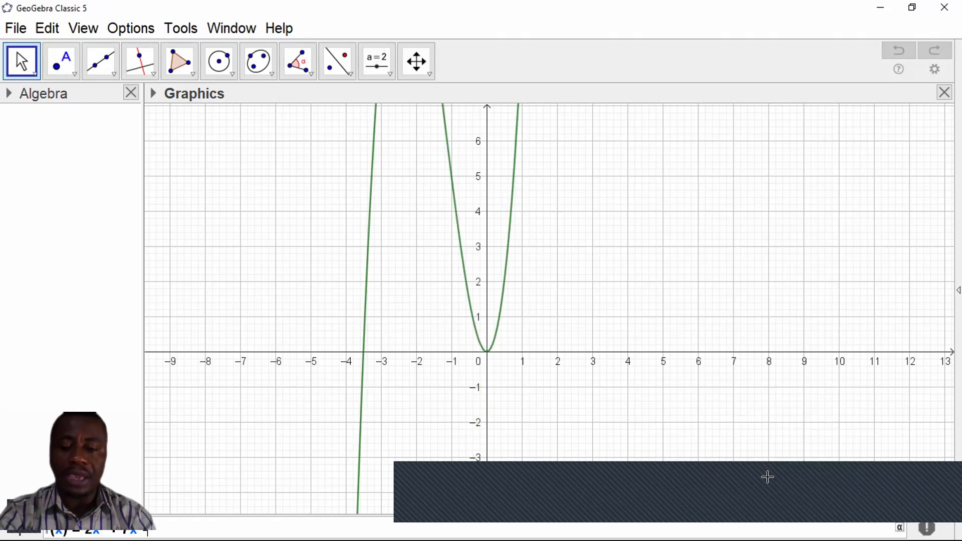
text(-5x+)
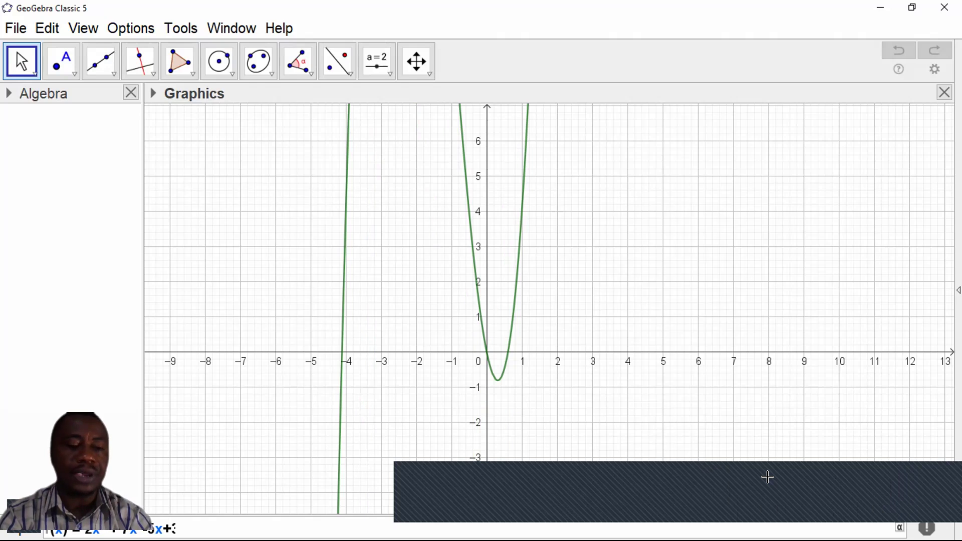
text(3)
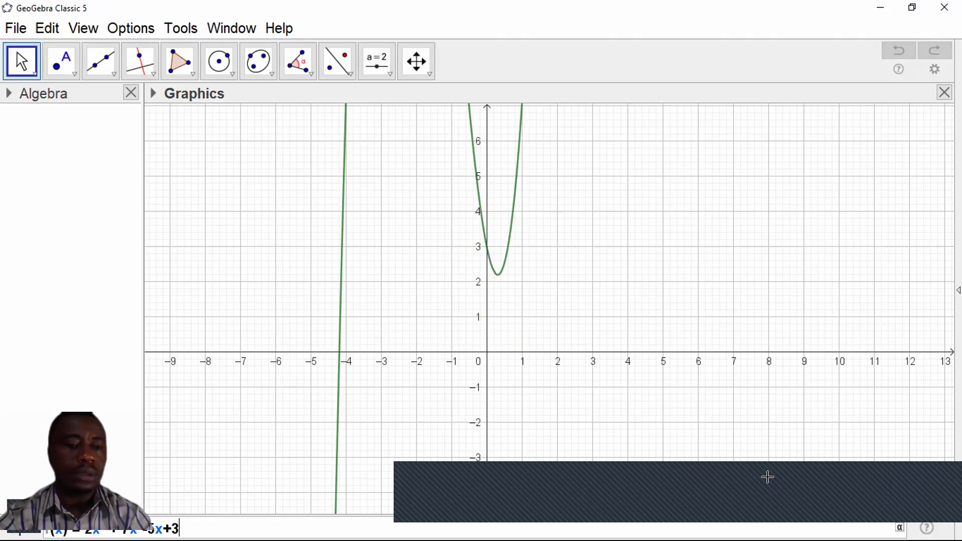
key(BackSpace)
key(BackSpace)
text(-)
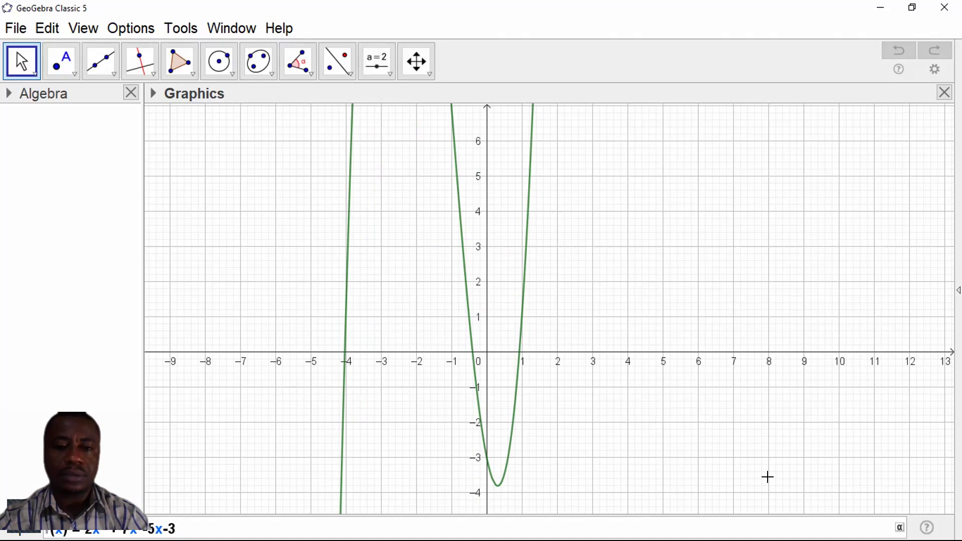
key(Return)
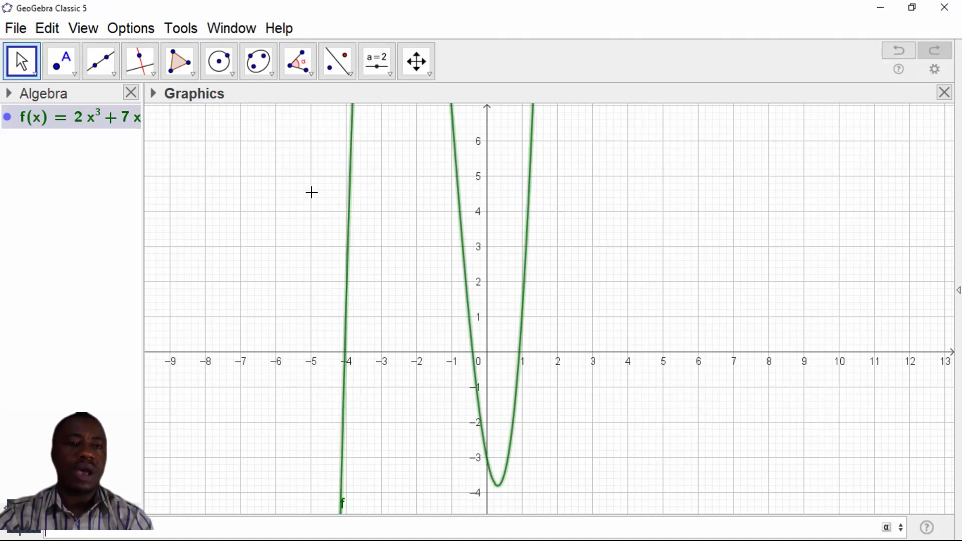
drag(142, 203, 226, 216)
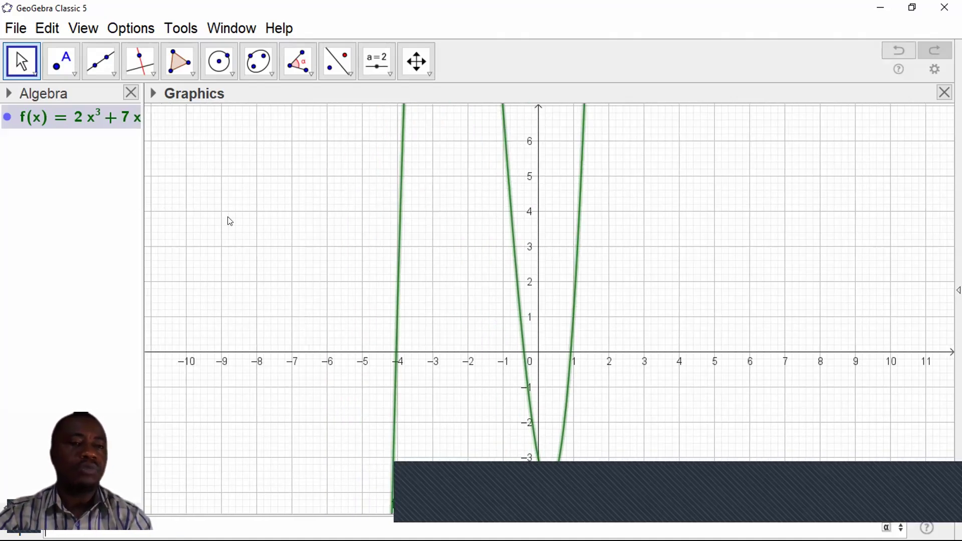
drag(137, 204, 159, 204)
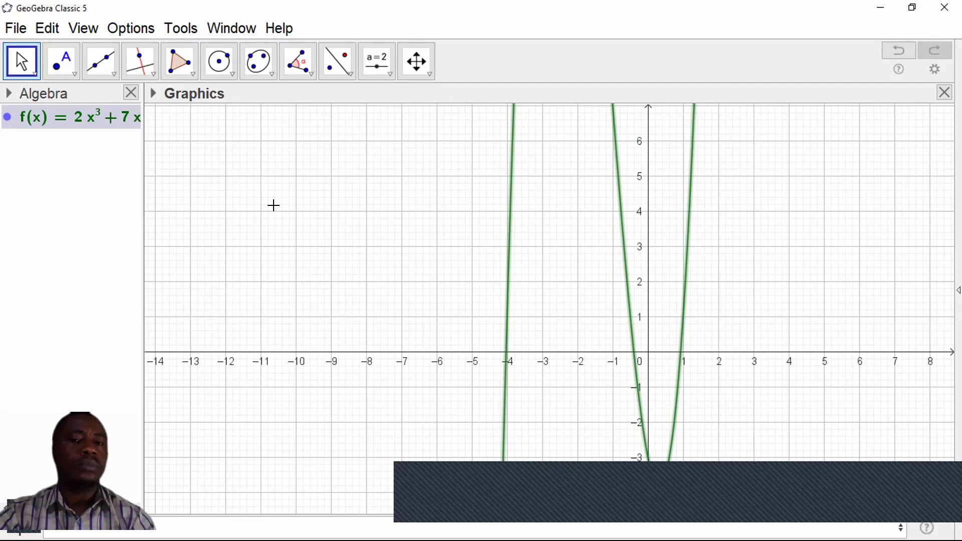
drag(431, 235, 405, 223)
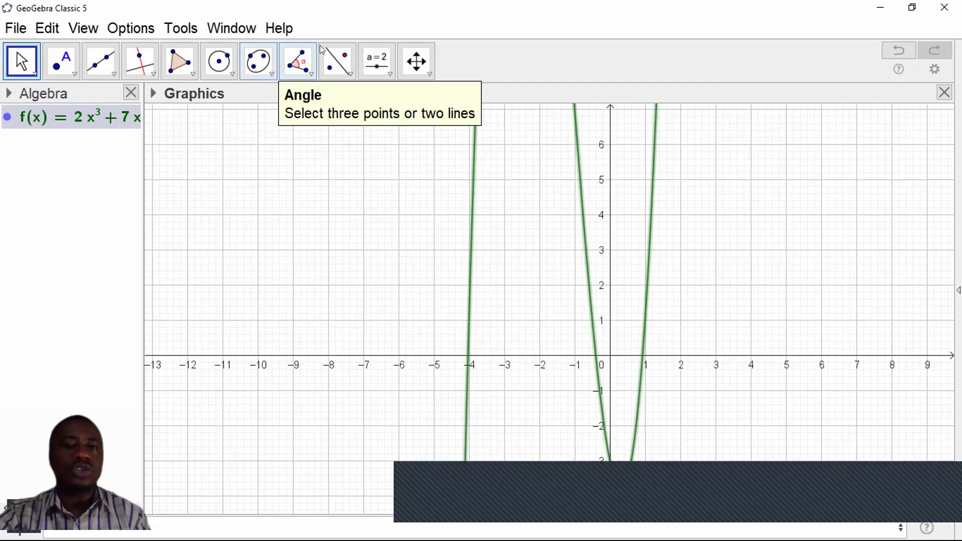
Rescale the graph so the cubic's x-intercepts and both turning points fit, and widen the Algebra view to show the full equation.
click(417, 62)
click(510, 111)
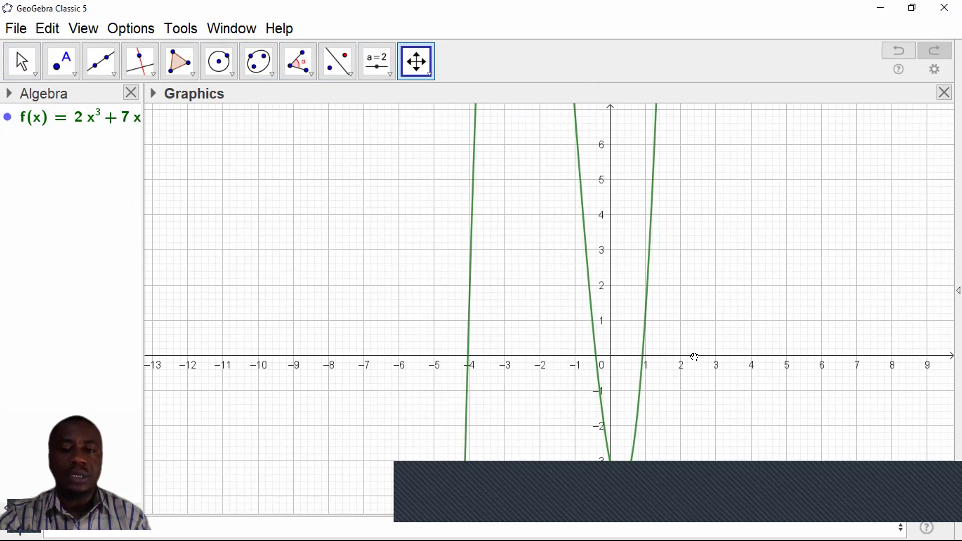
drag(683, 356, 789, 360)
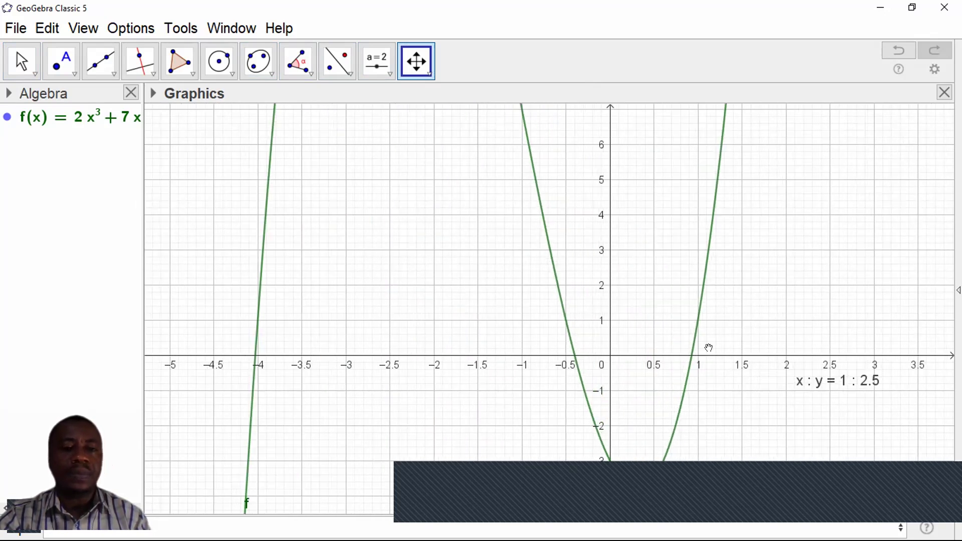
scroll(604, 301, up, 1)
scroll(605, 302, down, 7)
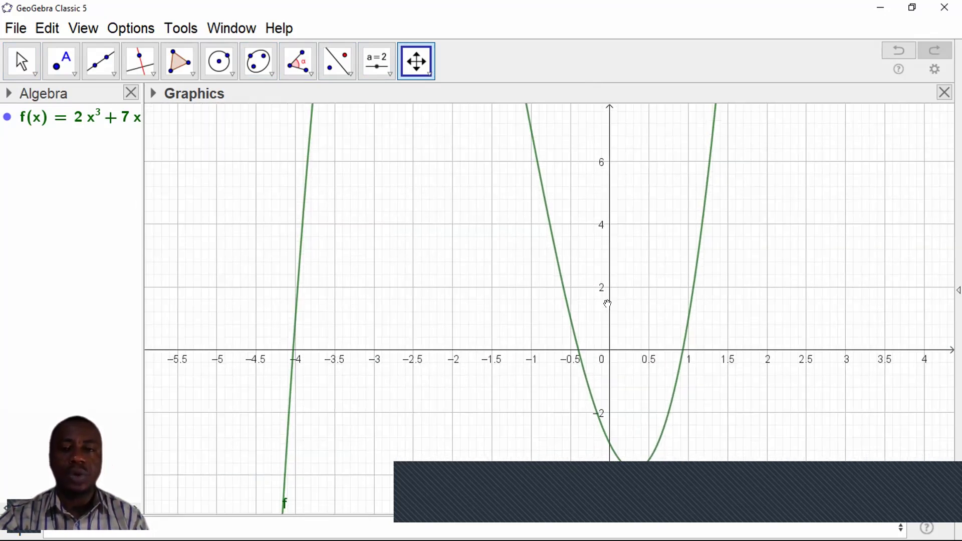
scroll(608, 306, down, 2)
drag(368, 245, 316, 325)
scroll(586, 295, down, 5)
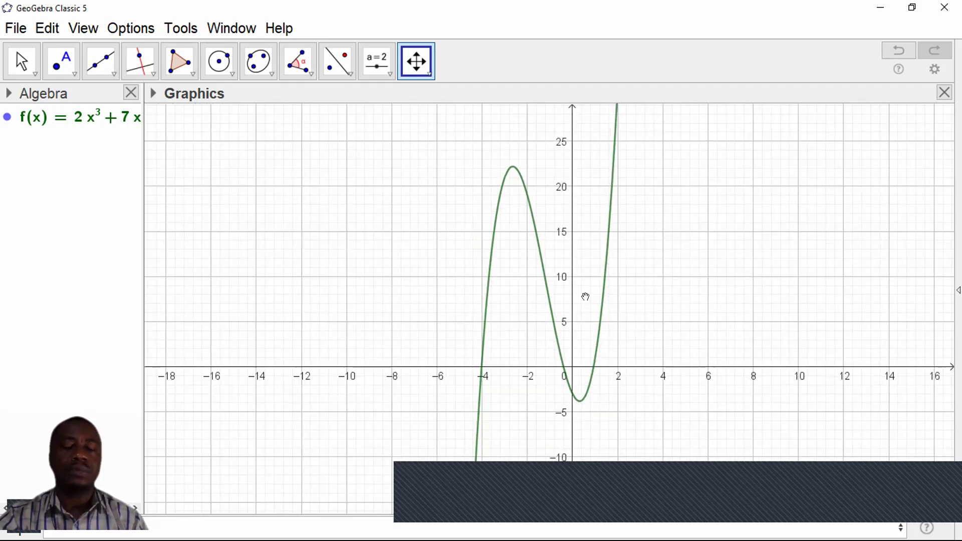
scroll(587, 296, up, 1)
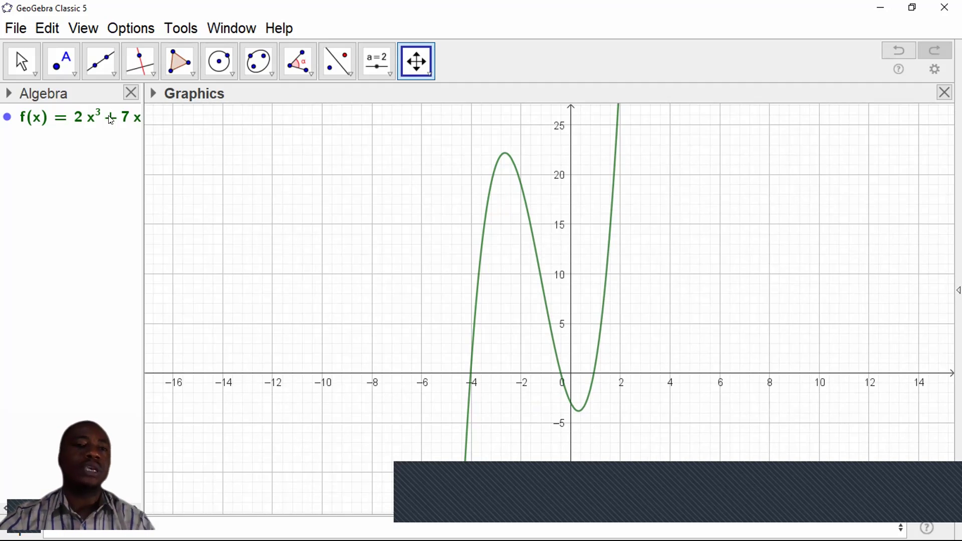
drag(142, 195, 224, 199)
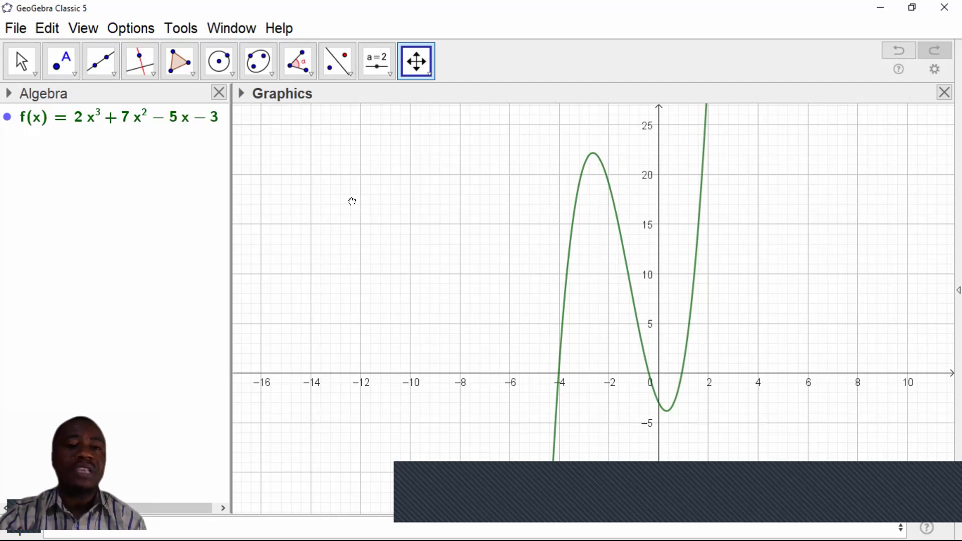
drag(533, 369, 471, 365)
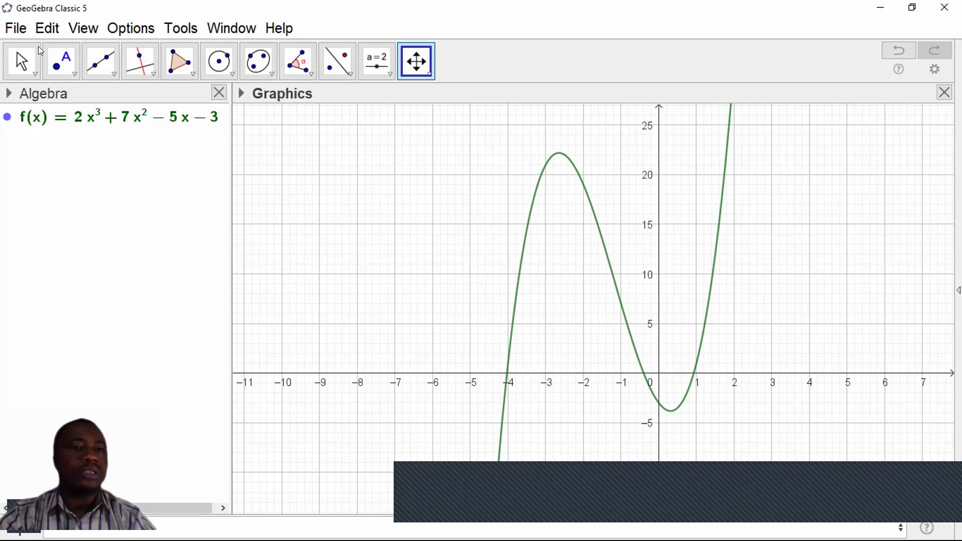
Place a point where the curve crosses the x-axis near x = −4 and shift its label to the left of the curve.
click(61, 61)
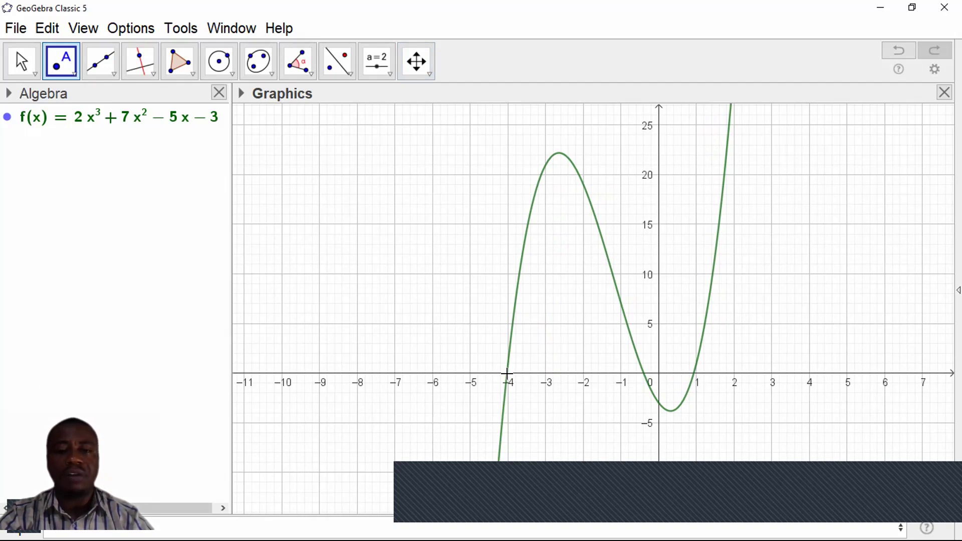
click(507, 373)
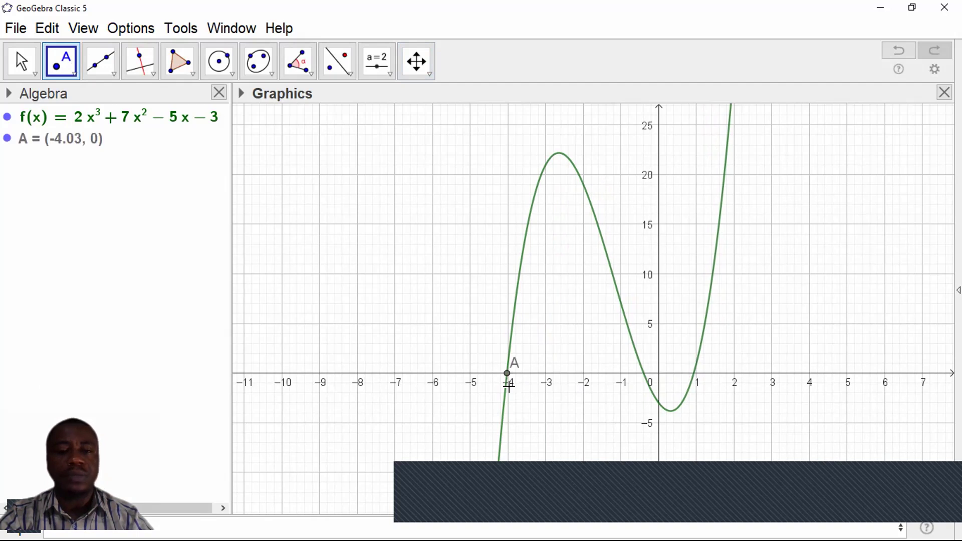
click(22, 61)
drag(493, 368, 491, 366)
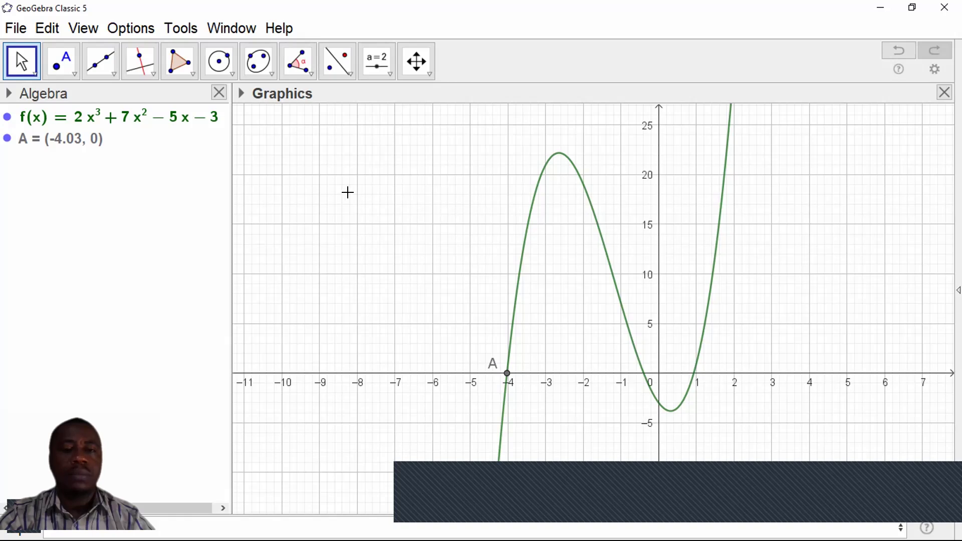
Place a point at the curve's x-intercept between −1 and 0 and move its label slightly.
click(59, 62)
click(75, 74)
click(82, 100)
click(638, 370)
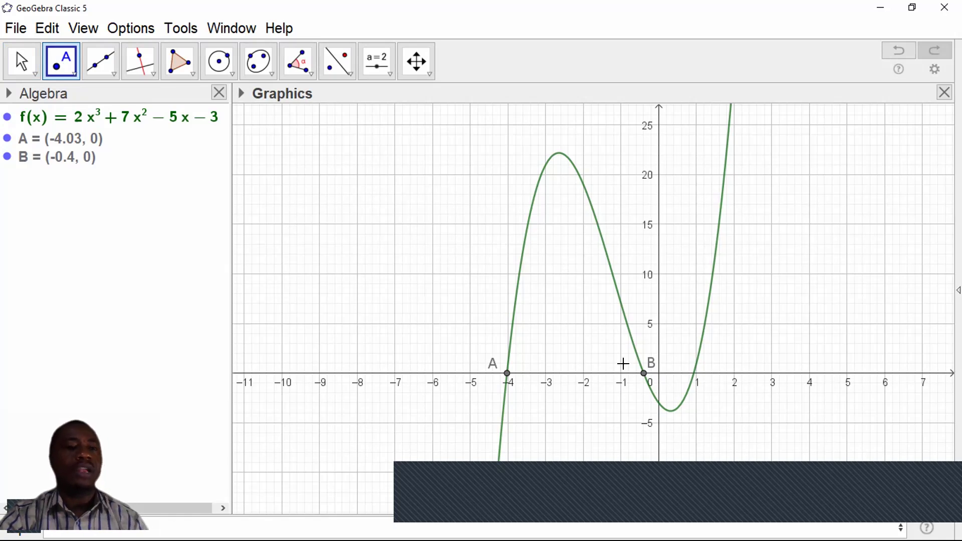
mouse_move(648, 365)
mouse_down()
mouse_move(627, 369)
mouse_move(647, 360)
mouse_up()
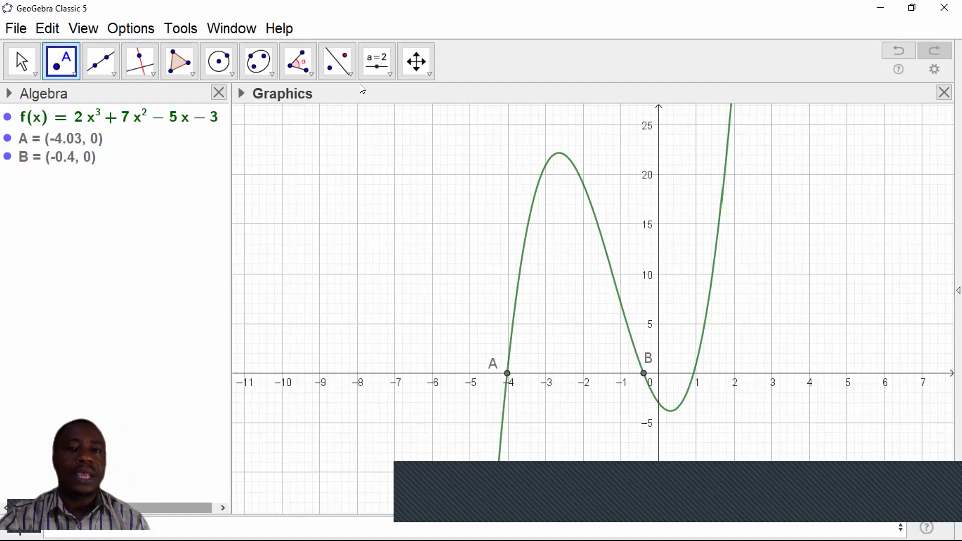
Create an integer slider named n ranging from 1 to 150, and move it to the empty area left of the curve's peak.
click(389, 75)
click(411, 100)
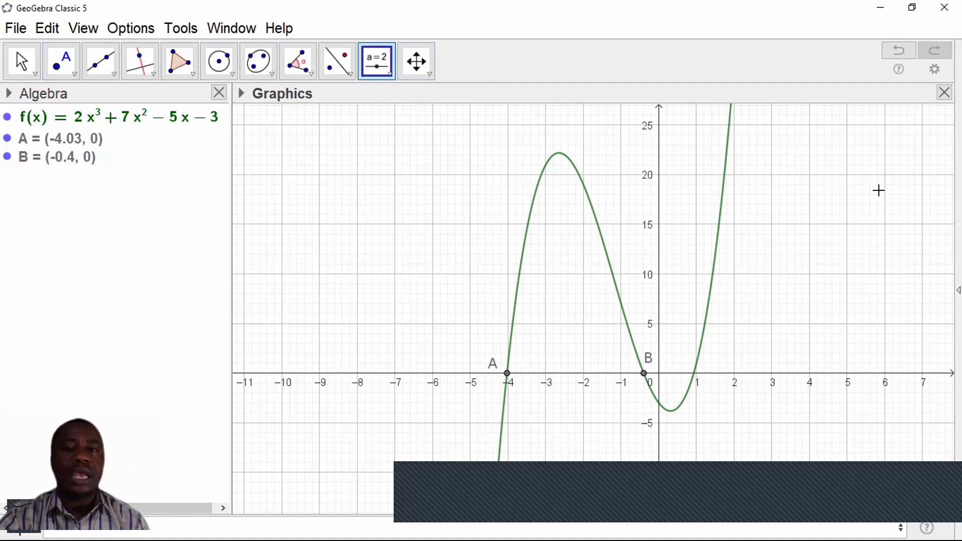
click(854, 180)
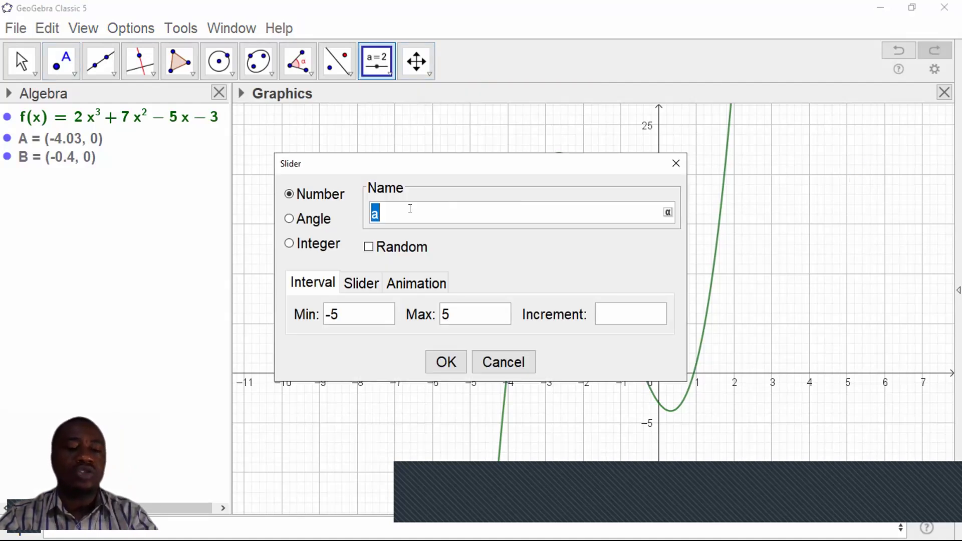
text(n)
click(331, 244)
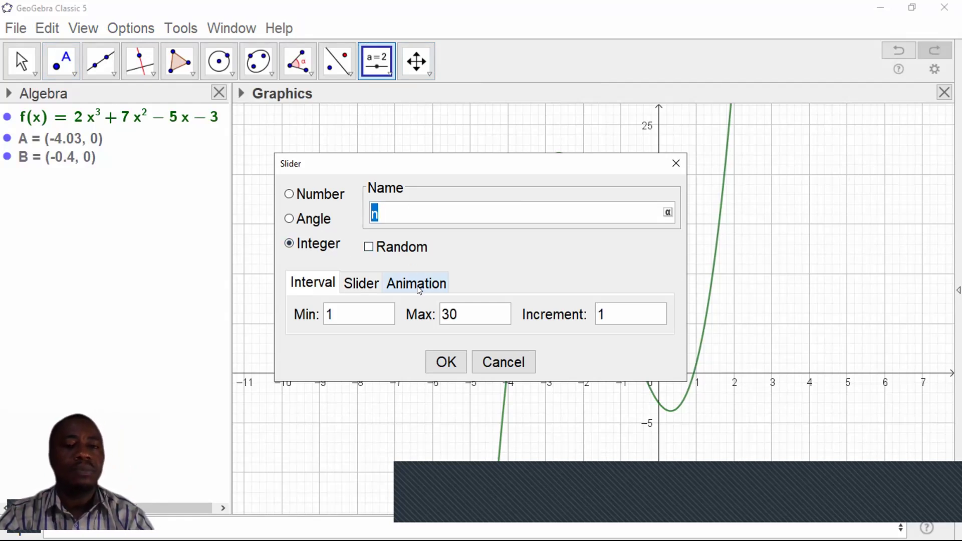
double_click(459, 315)
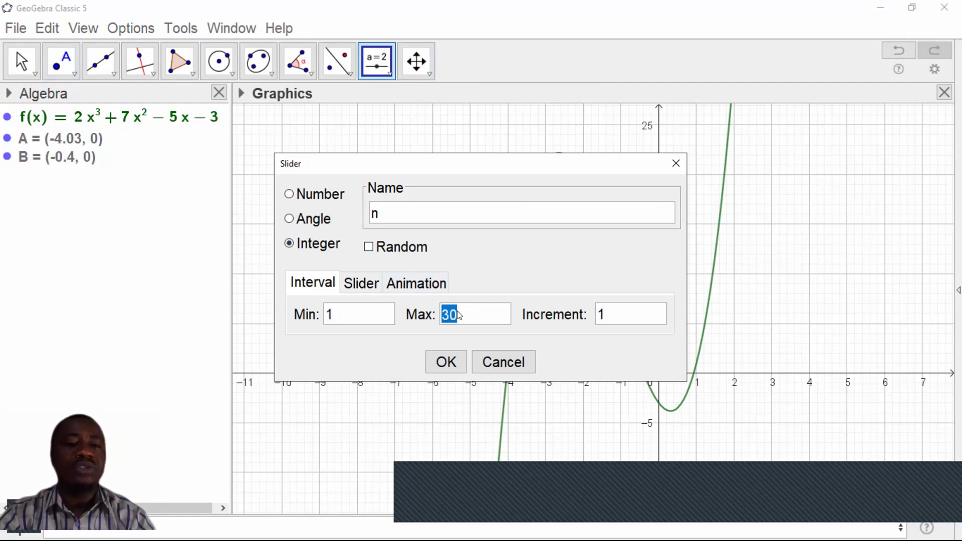
text(1)
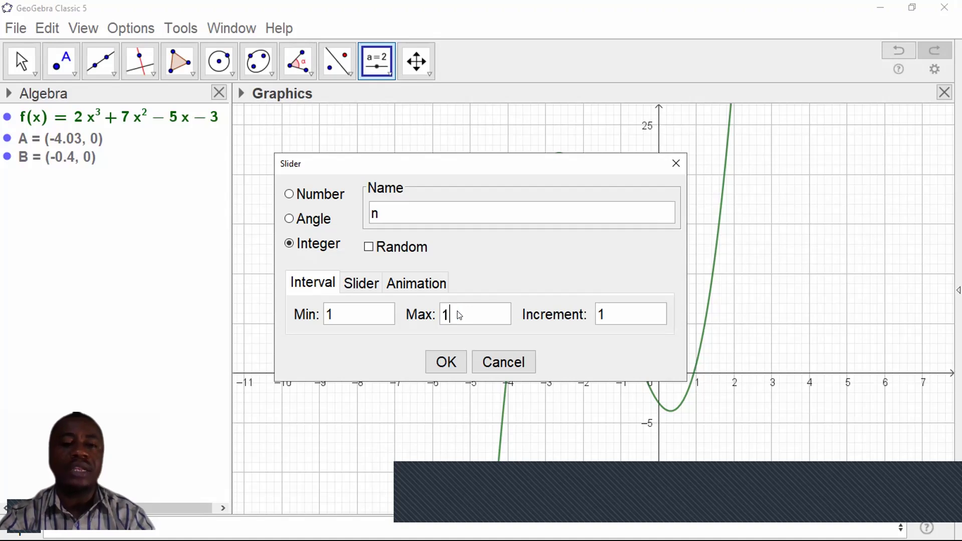
text(50)
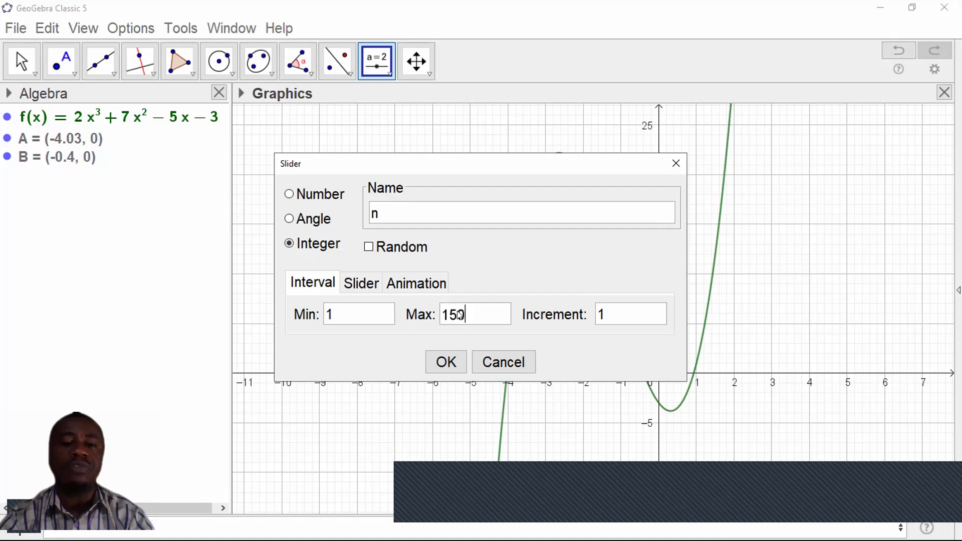
click(446, 362)
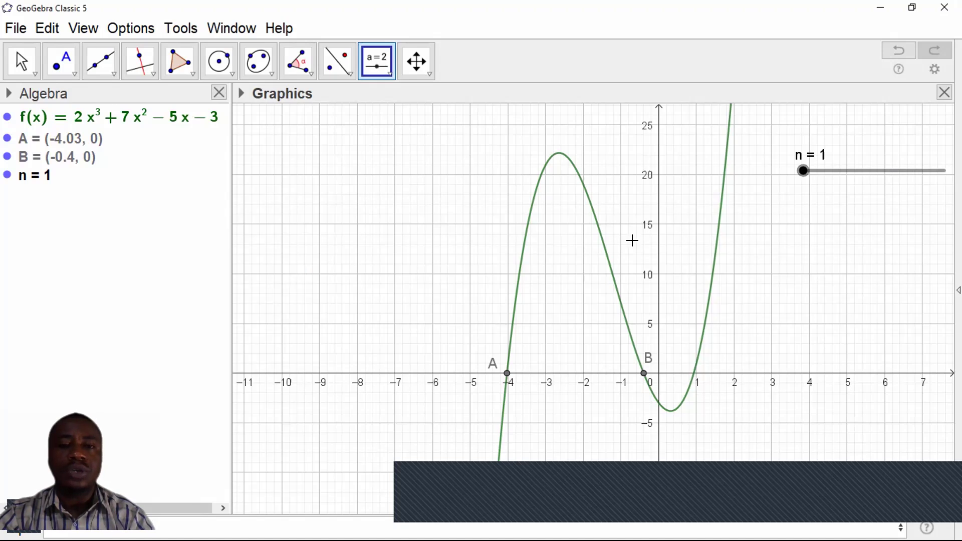
drag(851, 172, 308, 142)
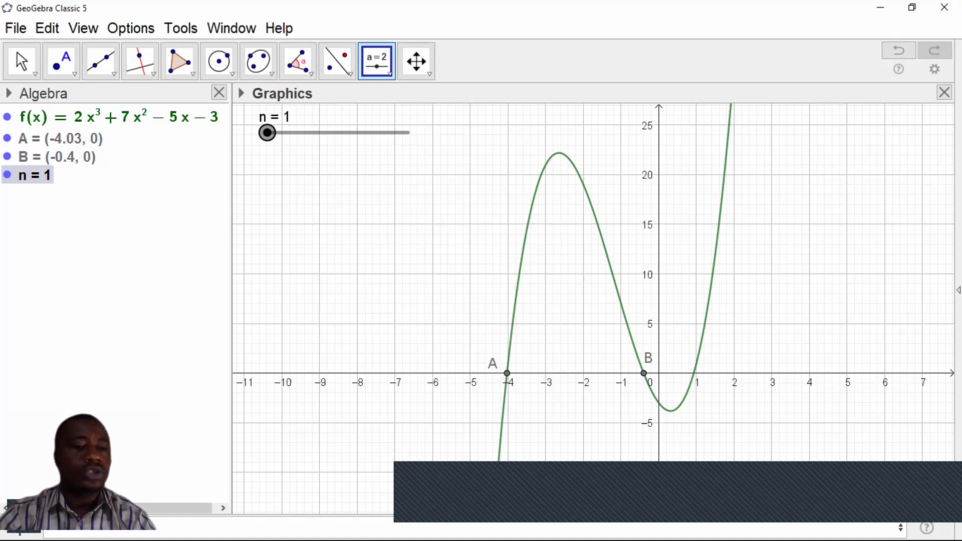
Begin defining a number named UPS with the UpperSum command, using f as the function.
click(113, 527)
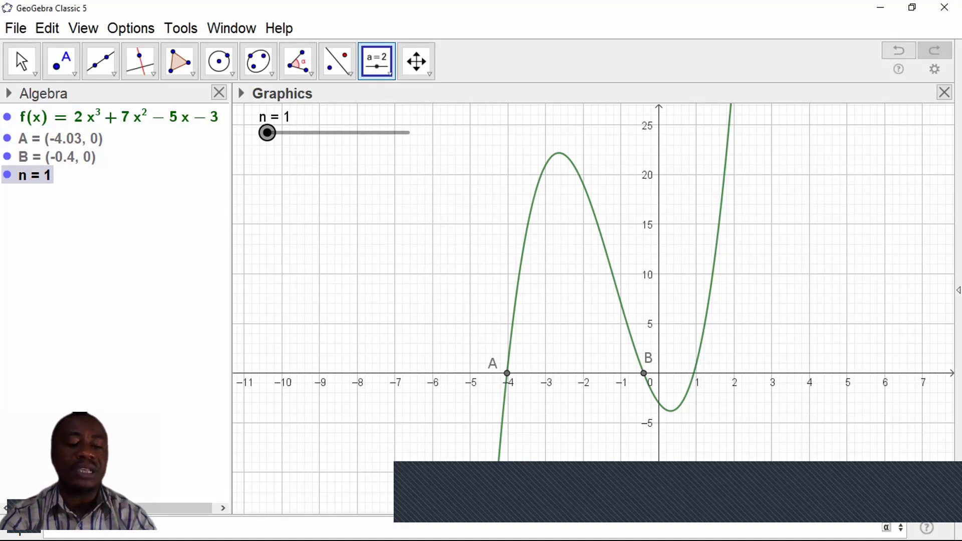
text(UPU = Upp)
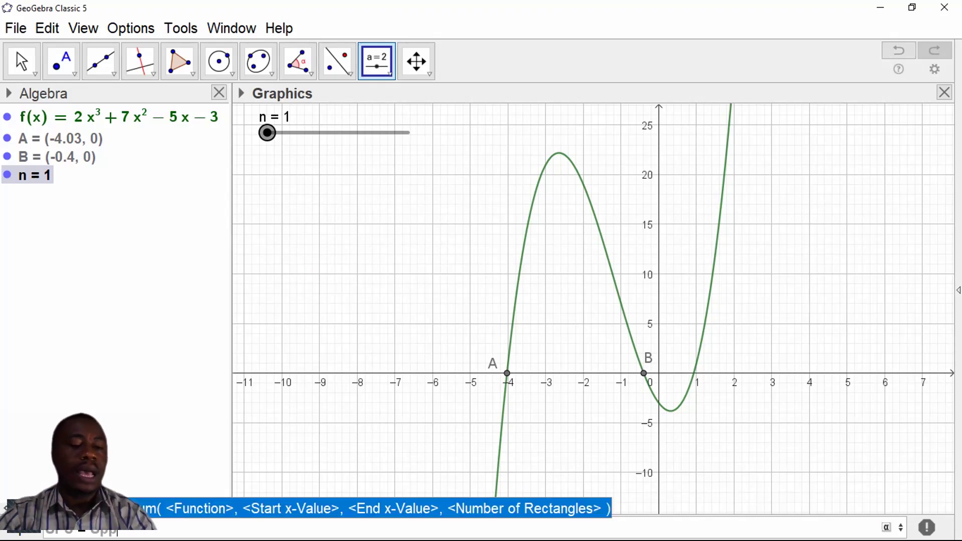
click(151, 512)
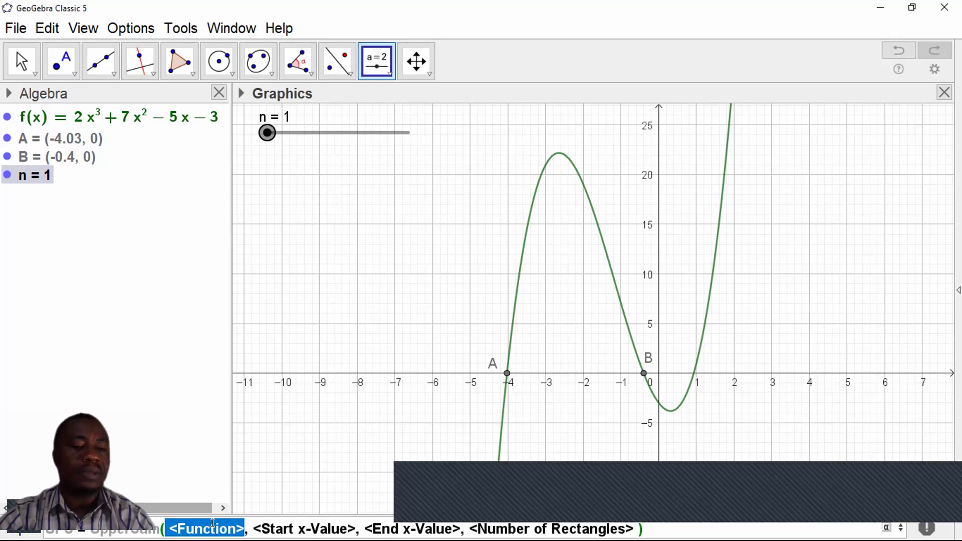
text(f)
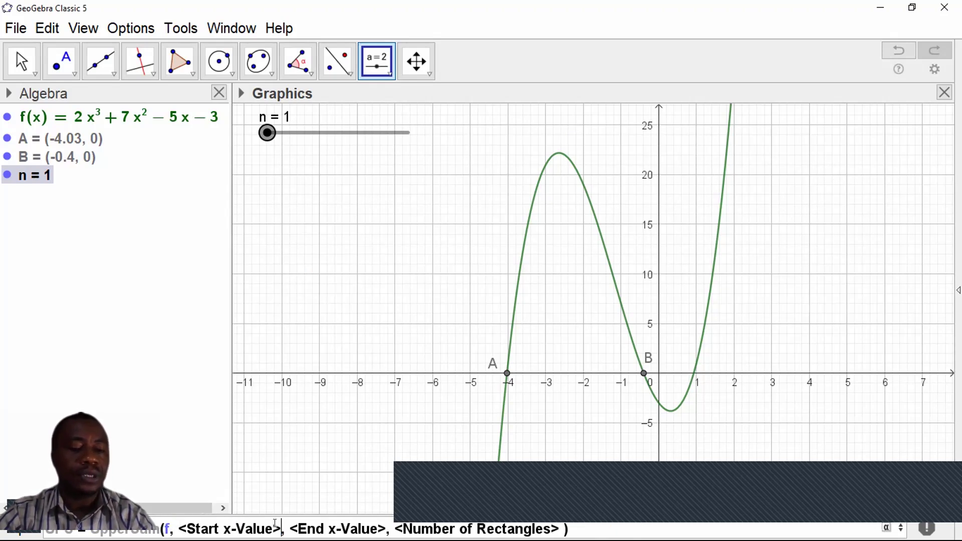
Set the start x-value of the UpperSum command to x(A).
key(BackSpace)
key(BackSpace)
key(BackSpace)
key(BackSpace)
key(BackSpace)
key(BackSpace)
key(BackSpace)
key(BackSpace)
key(BackSpace)
key(BackSpace)
key(BackSpace)
key(BackSpace)
key(BackSpace)
key(BackSpace)
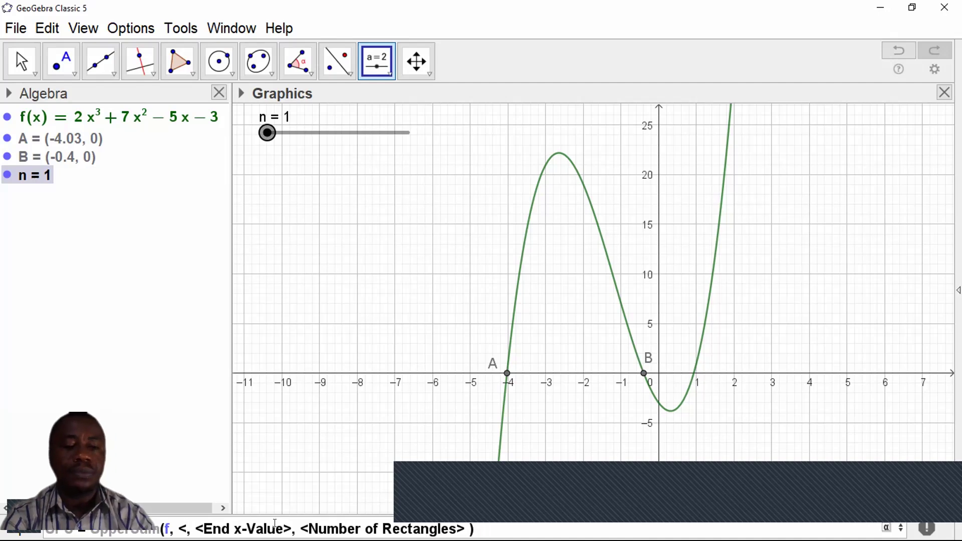
key(BackSpace)
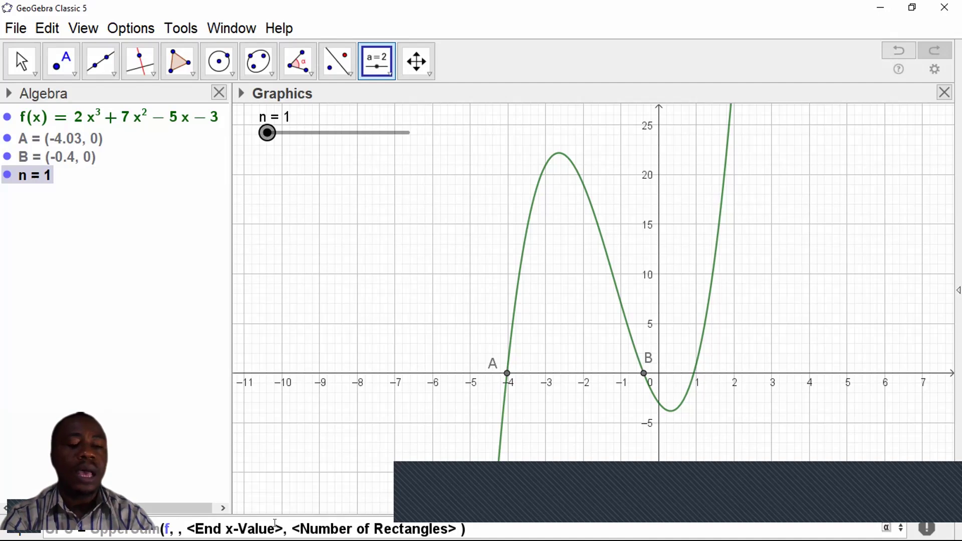
text(x( ))
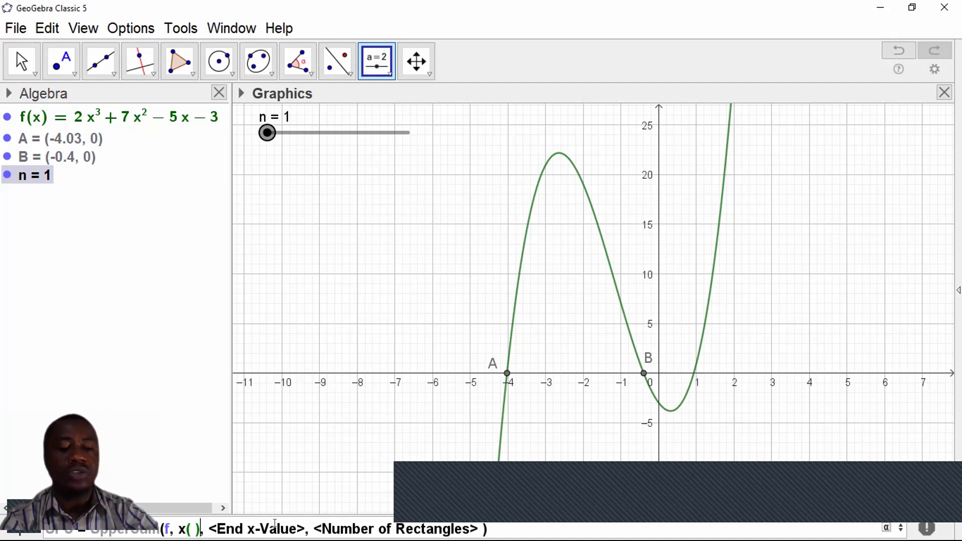
key(Left)
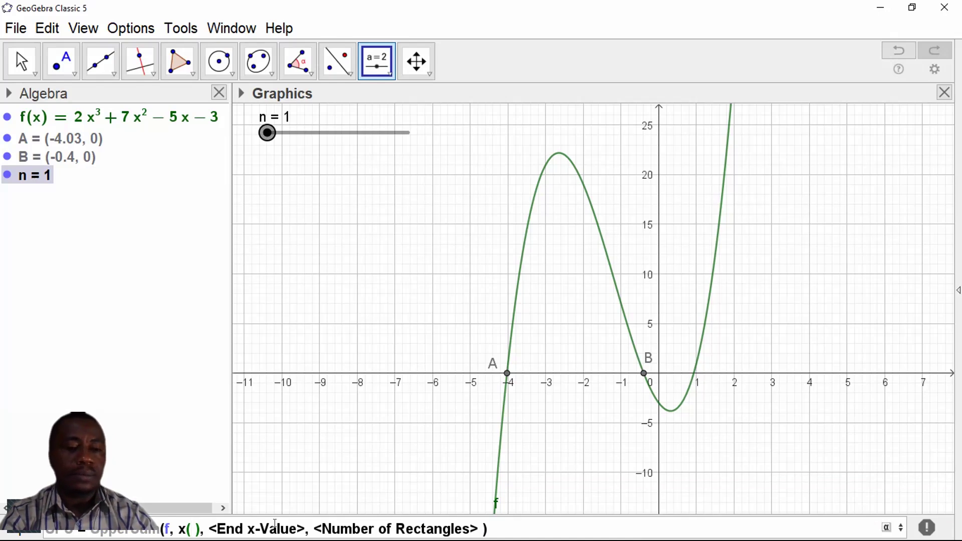
text(a)
key(BackSpace)
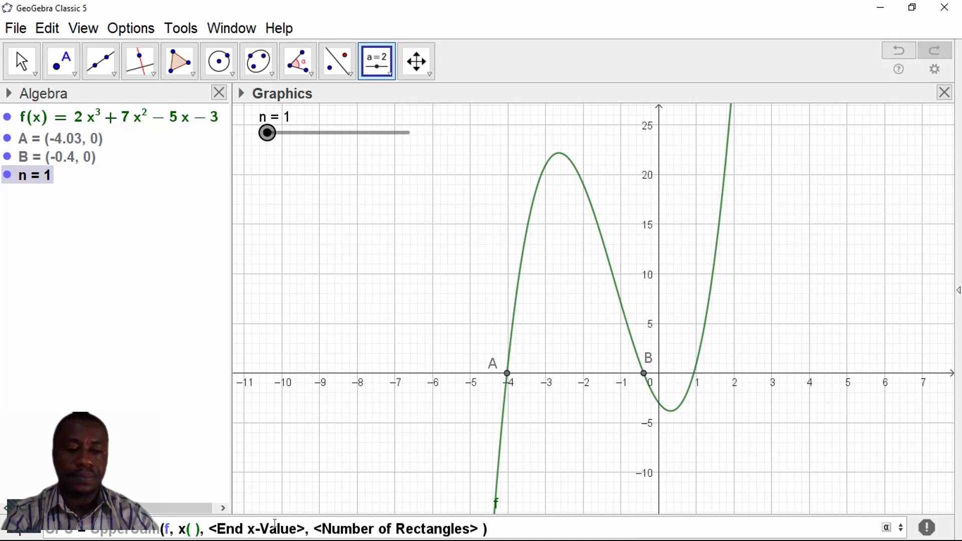
text(A)
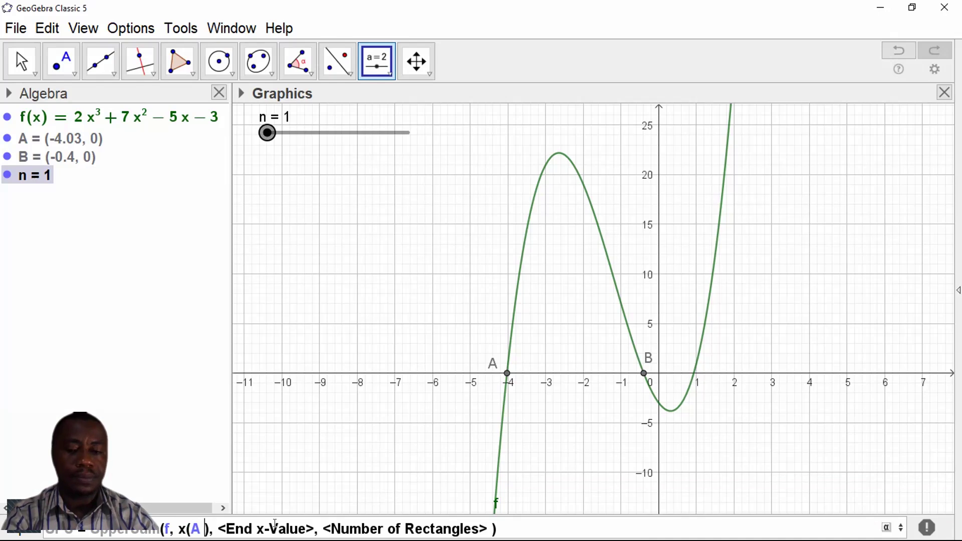
key(BackSpace)
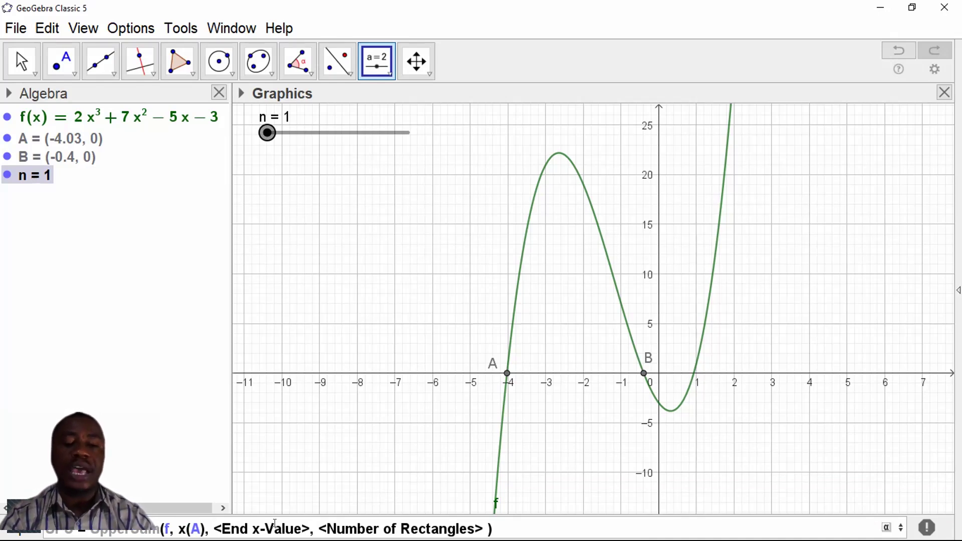
Set the upper sum's end x-value to x(B) and its number of rectangles to n, and create it.
click(274, 524)
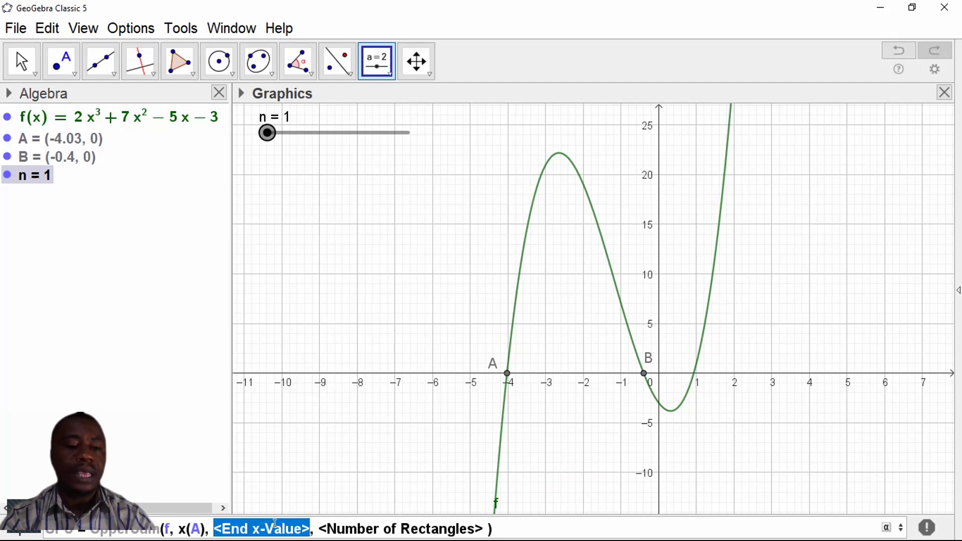
text(x)
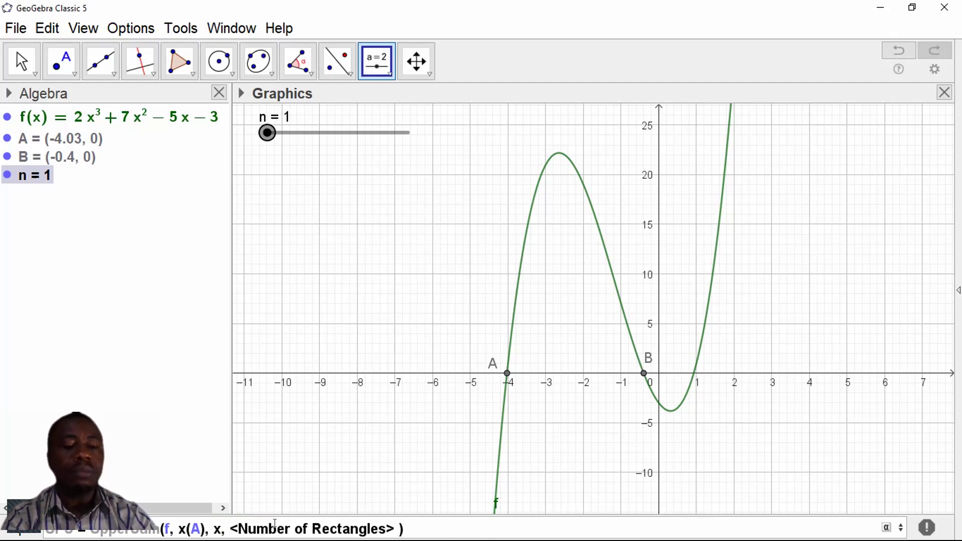
text(()
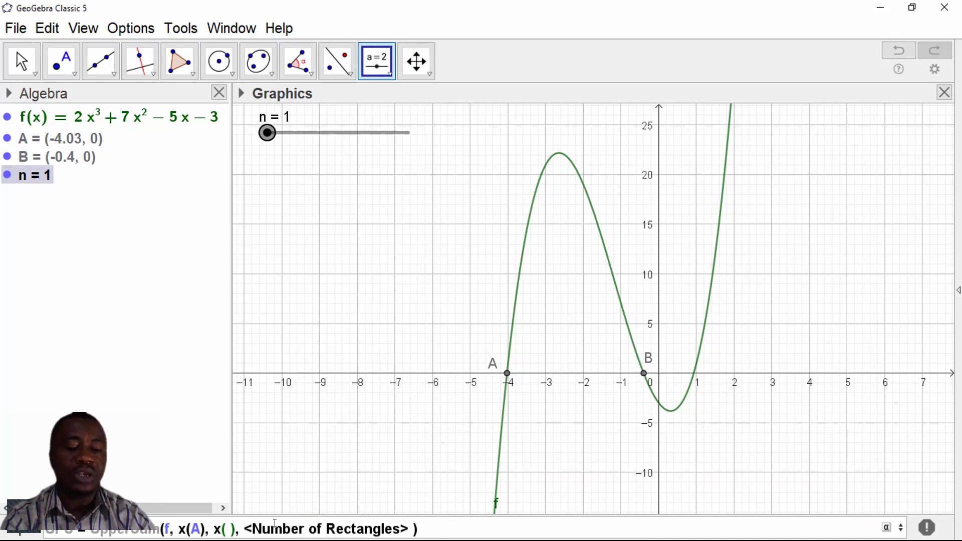
text(B)
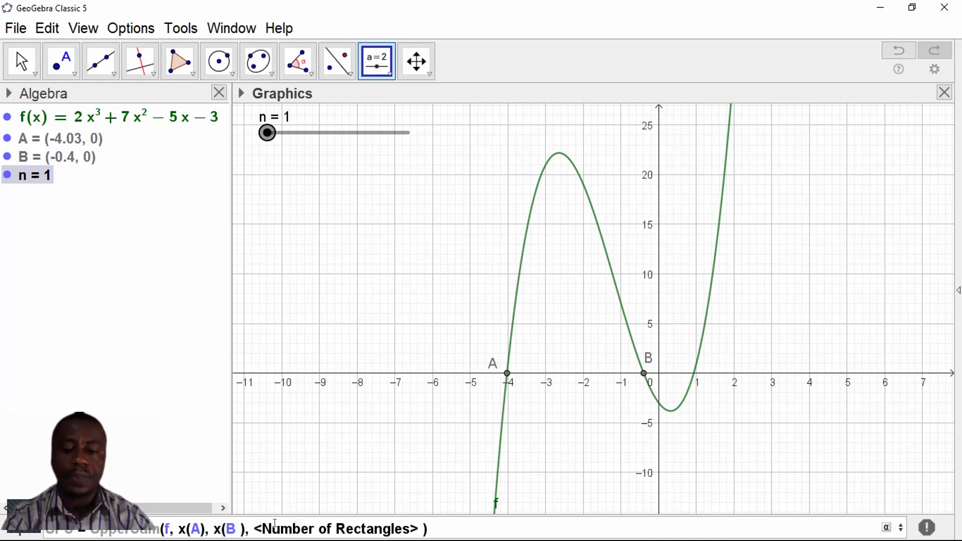
key(Delete)
click(275, 524)
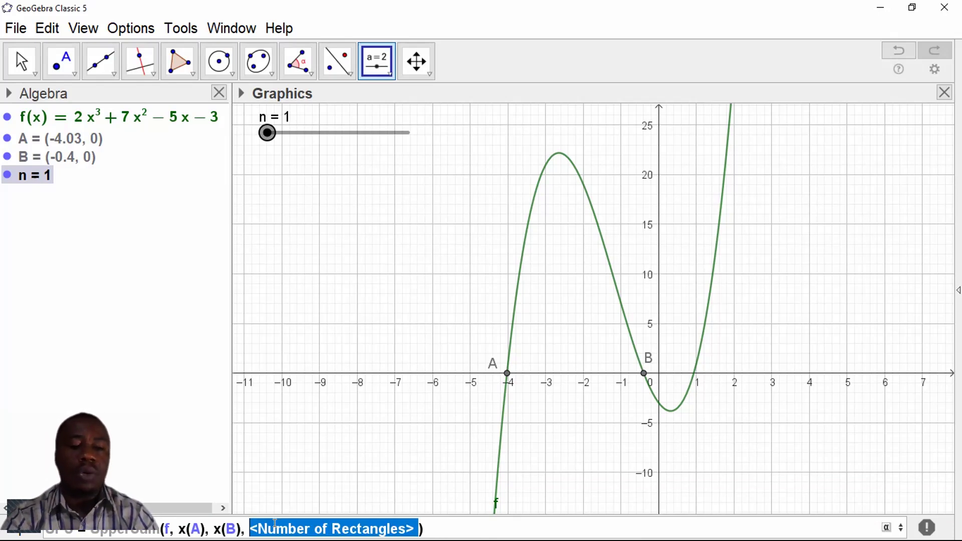
text(n)
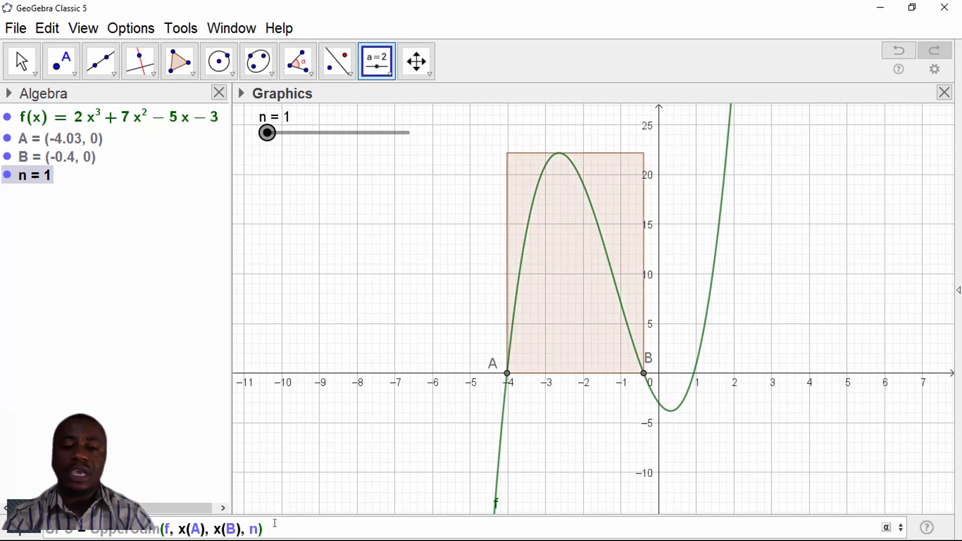
key(Return)
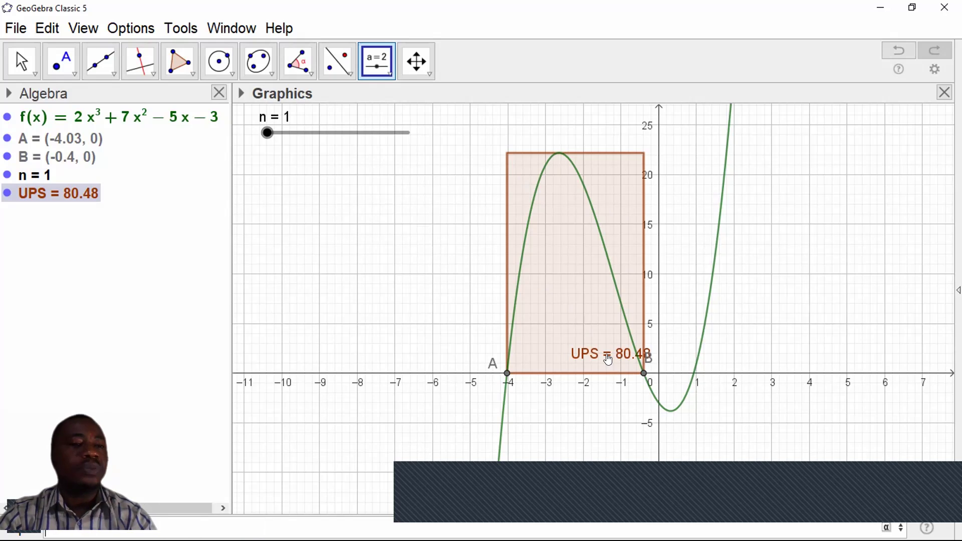
Move the UPS label fully inside the rectangle near its base, and colour the upper sum maroon with 50% opacity.
drag(589, 357, 472, 333)
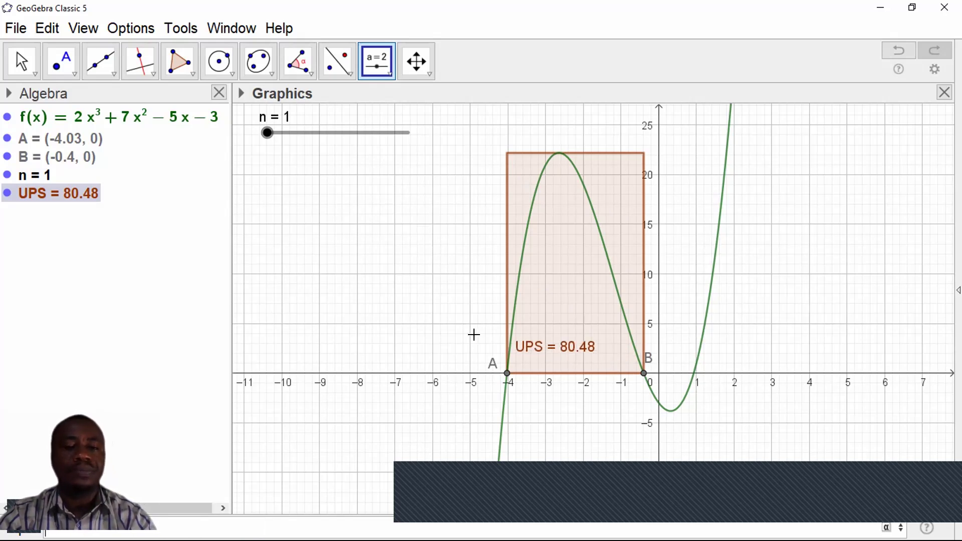
right_click(570, 234)
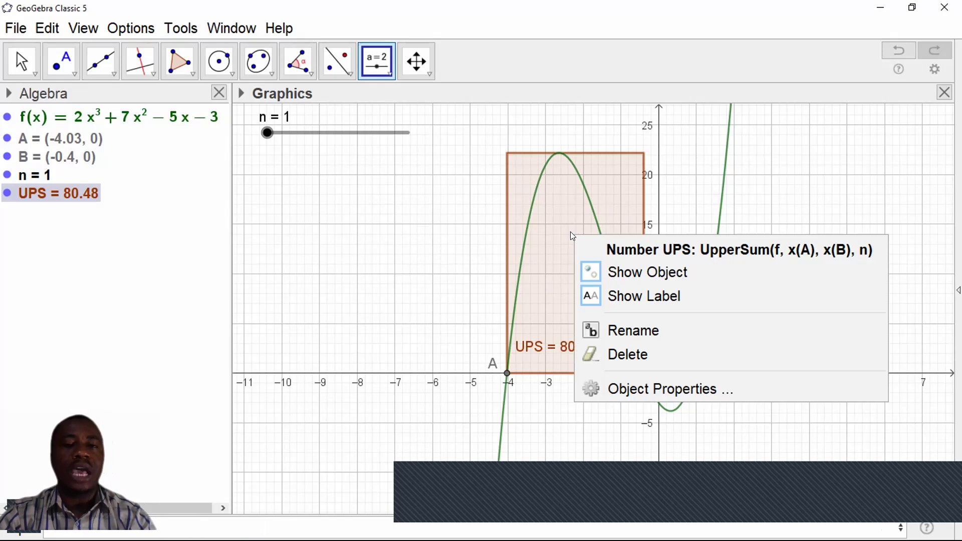
click(643, 390)
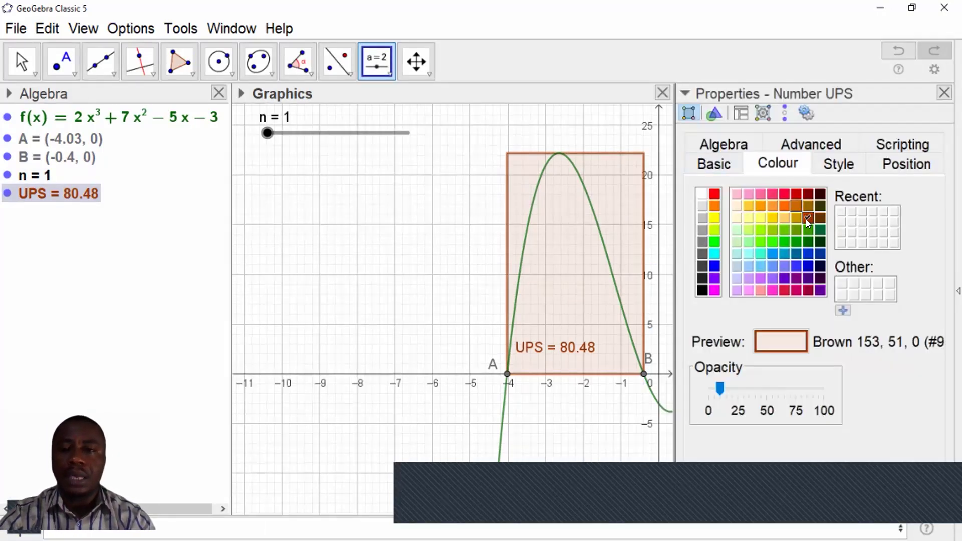
click(807, 194)
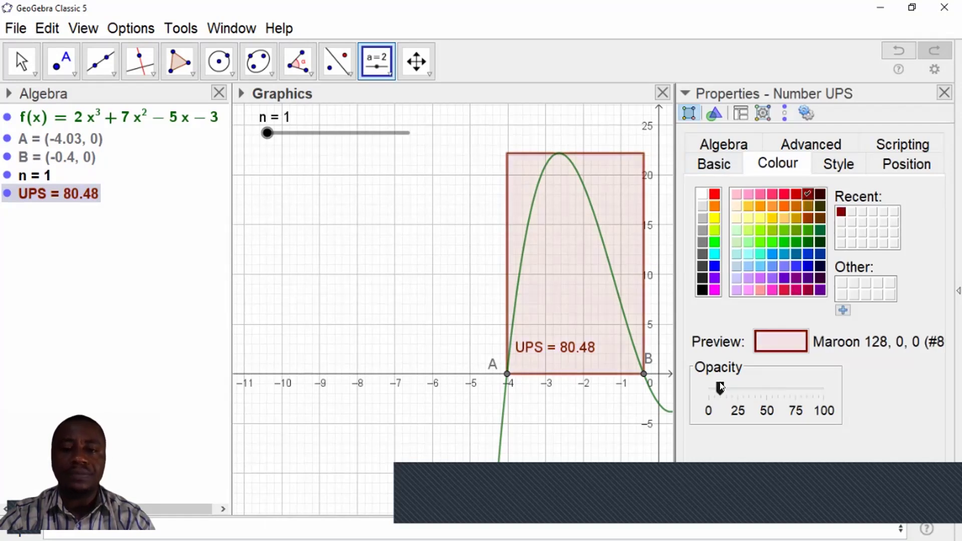
drag(720, 386, 767, 387)
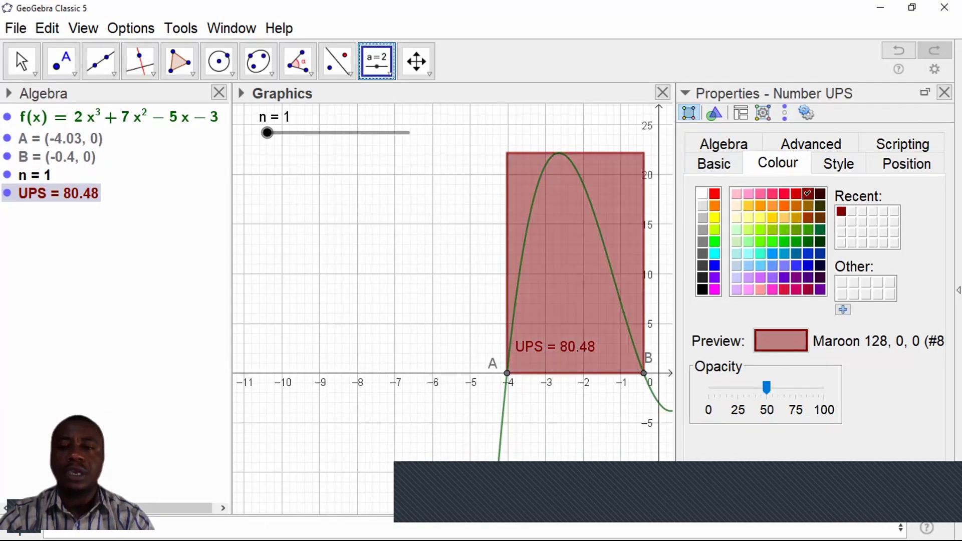
click(944, 92)
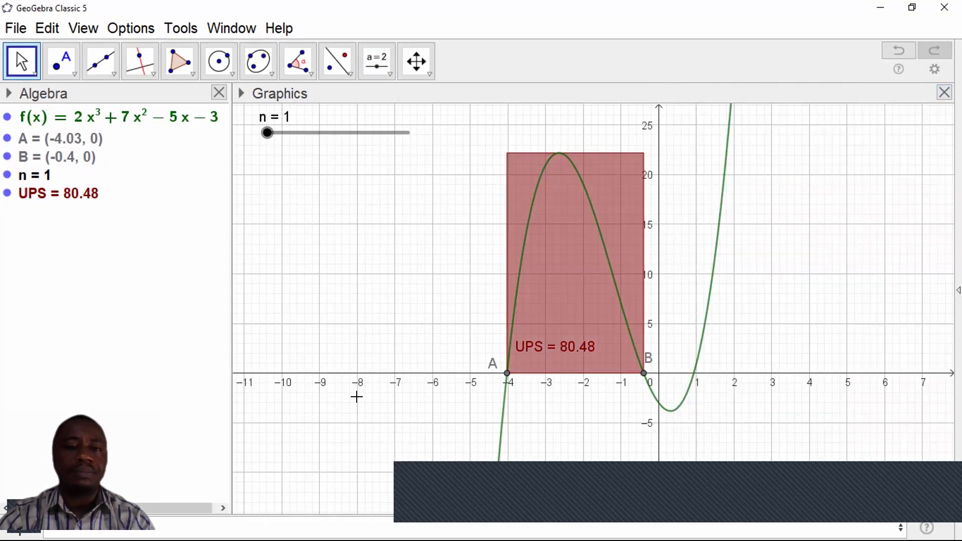
drag(265, 129, 262, 152)
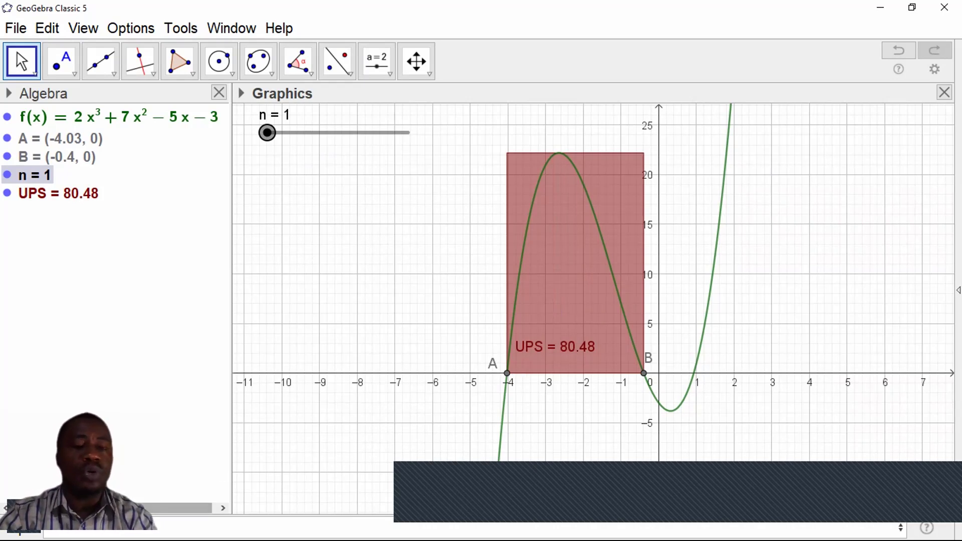
Begin defining a number named LPS with the LowerSum command, using f as the function.
click(106, 527)
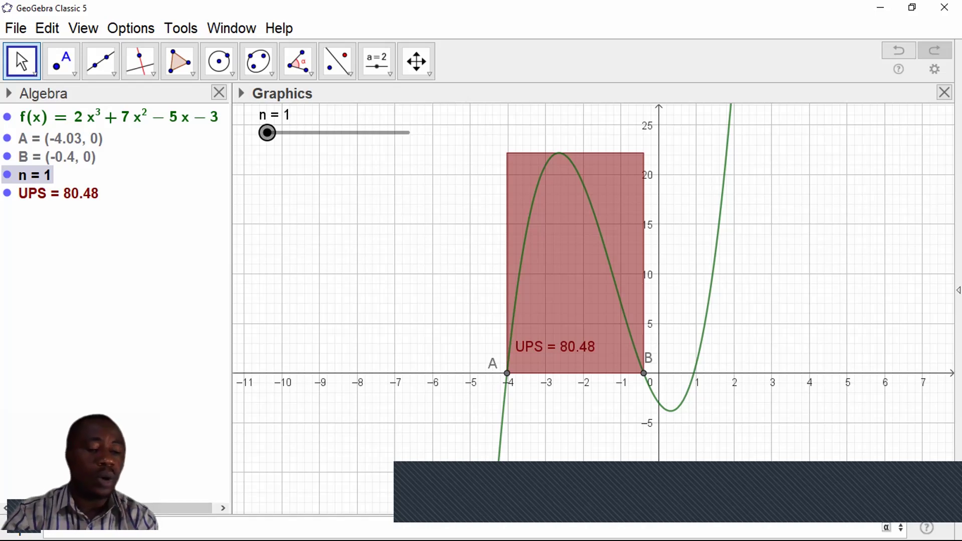
text(LPS)
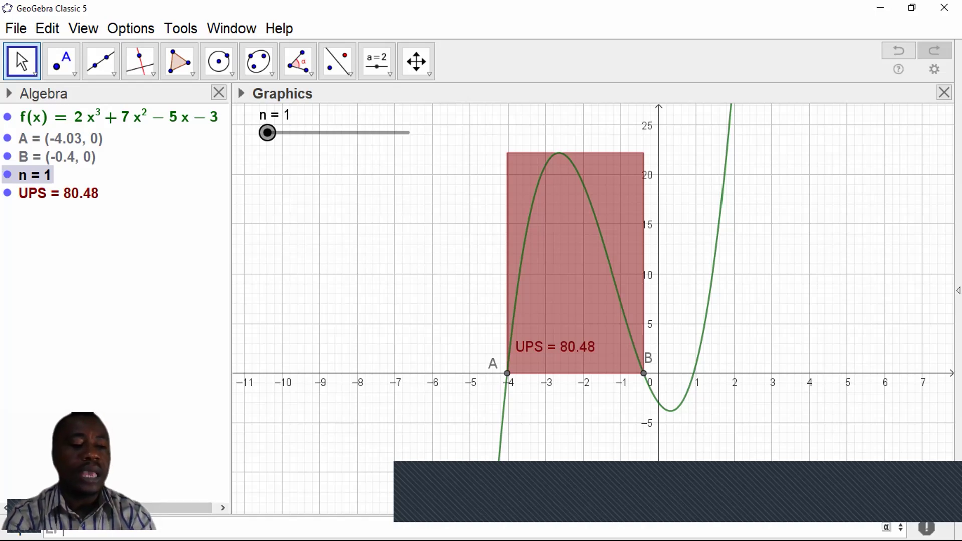
text( =)
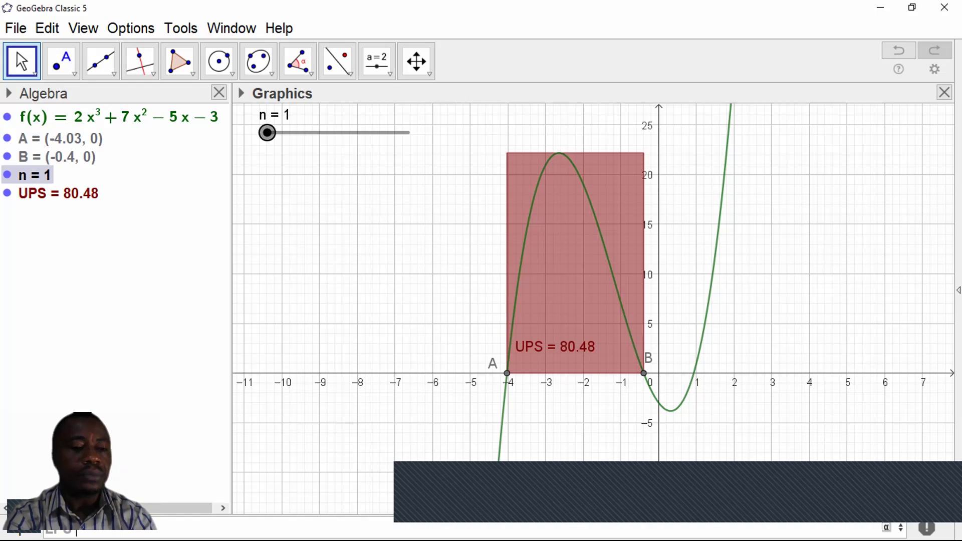
text(lo)
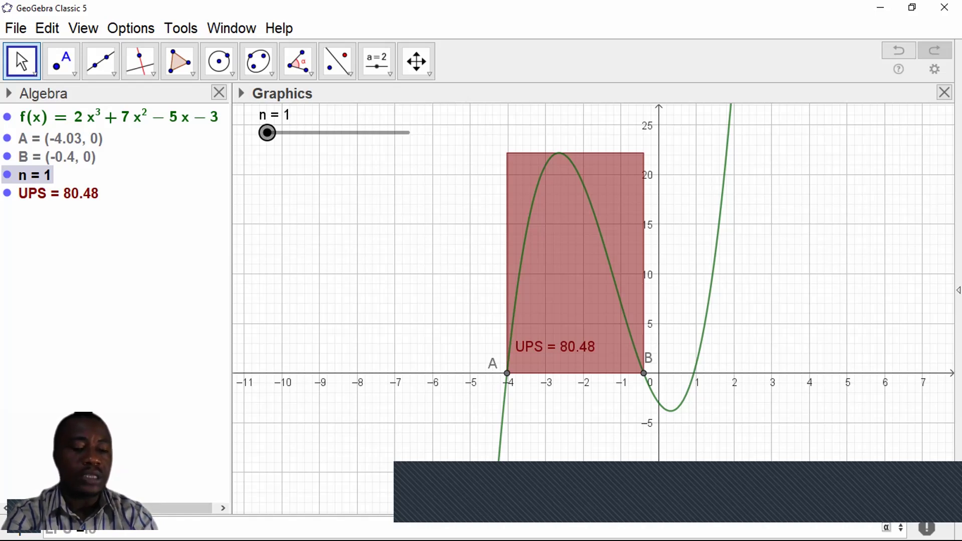
text(wer)
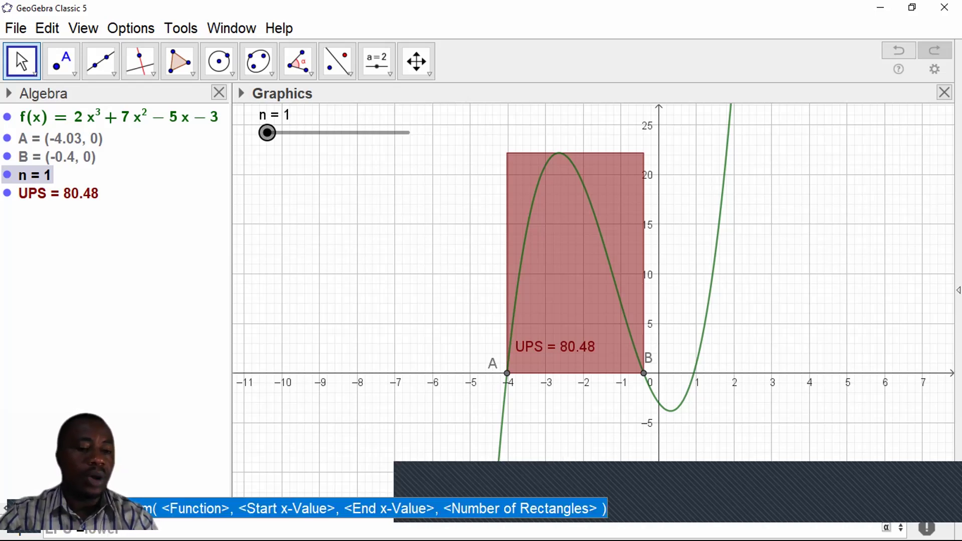
key(Return)
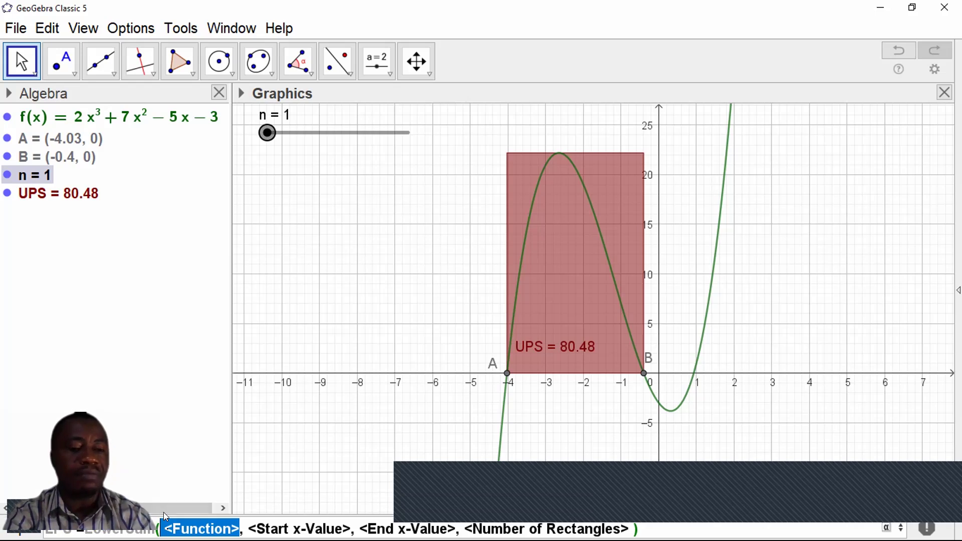
text(f)
key(Tab)
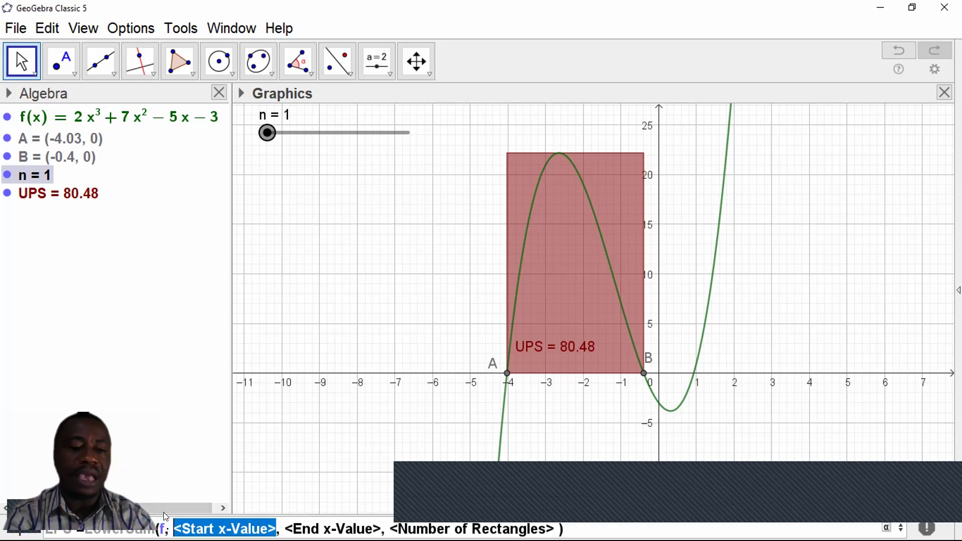
Set the start x-value of the LowerSum command to x(A).
text(x)
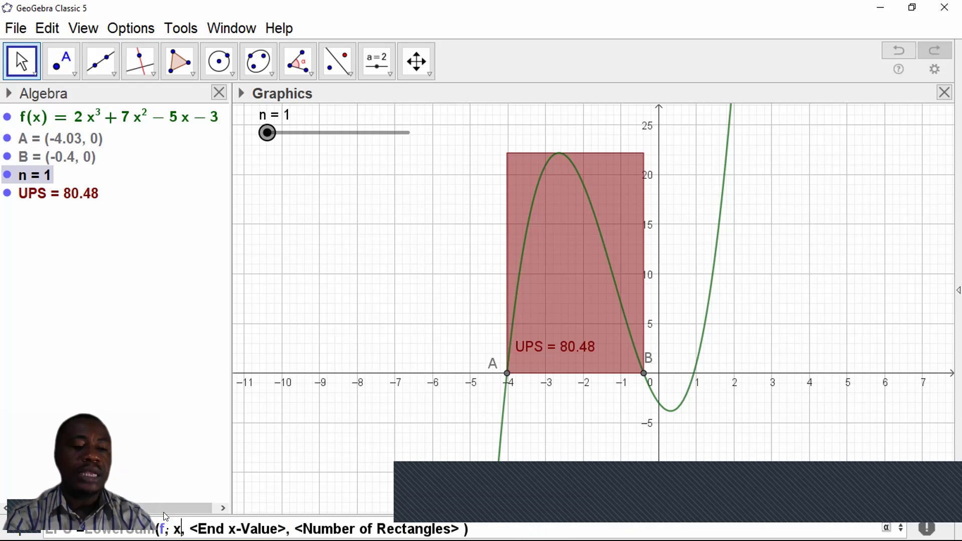
text(( ))
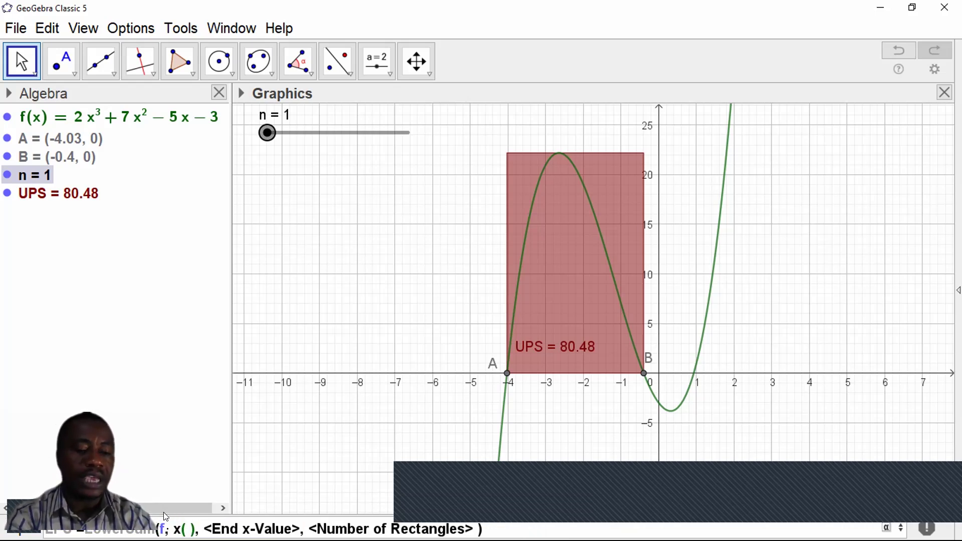
text(A)
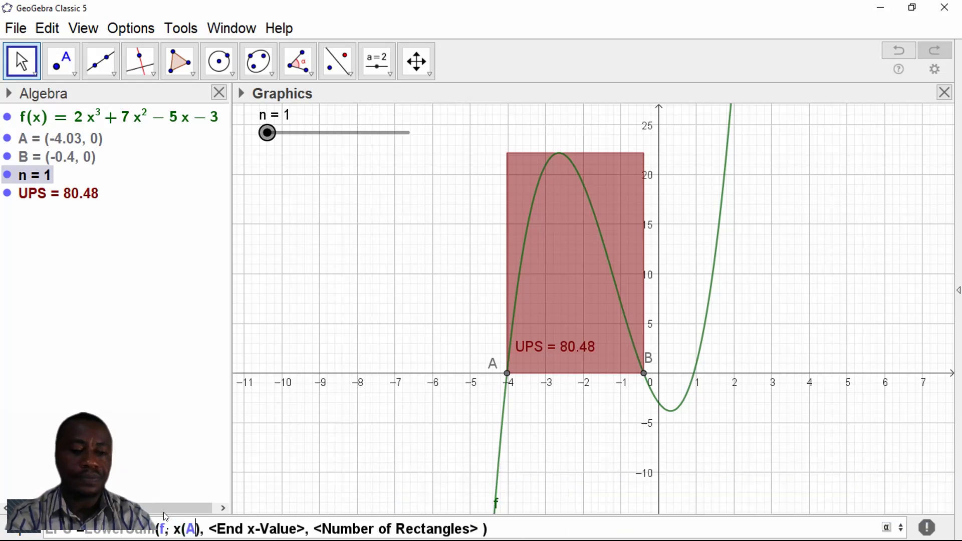
key(Tab)
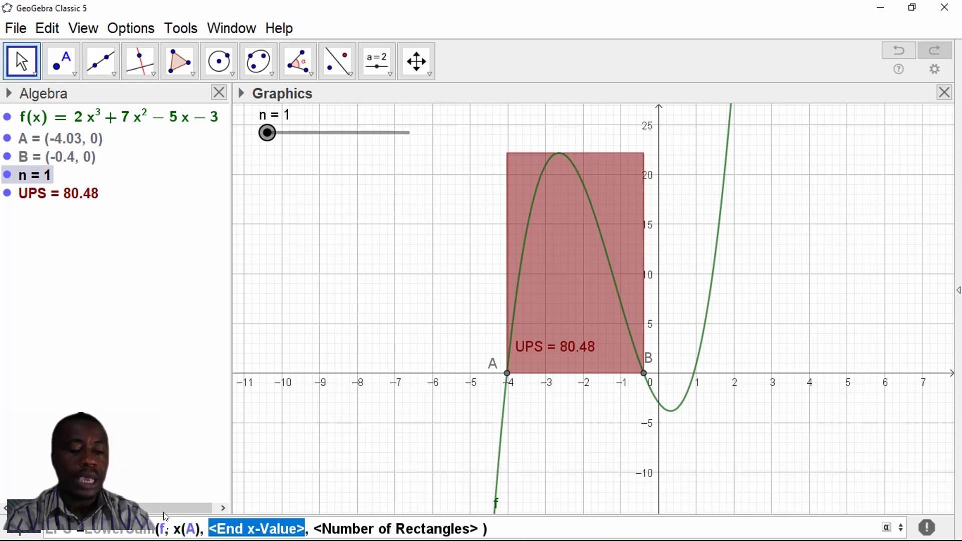
Set the lower sum's end x-value to x(B) and its number of rectangles to n, and create it.
text(x)
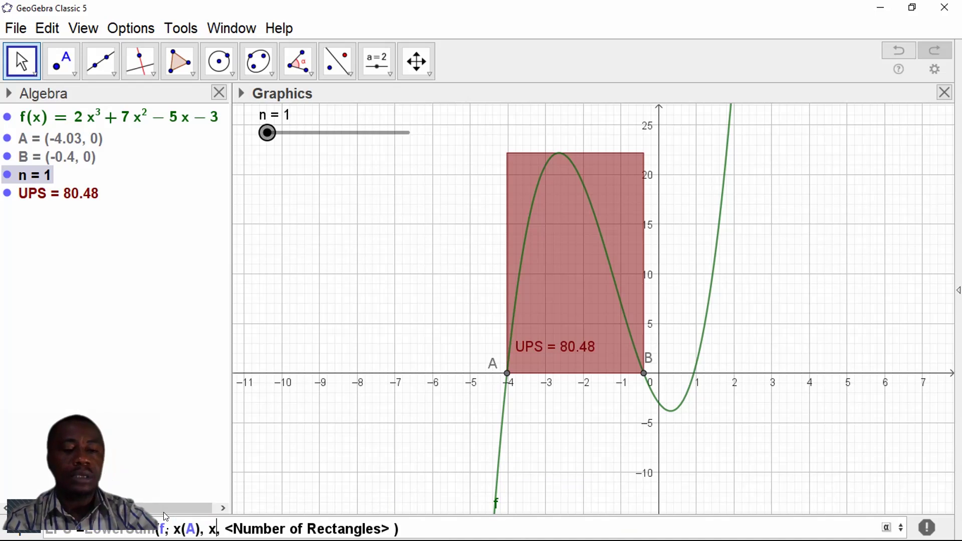
text(()
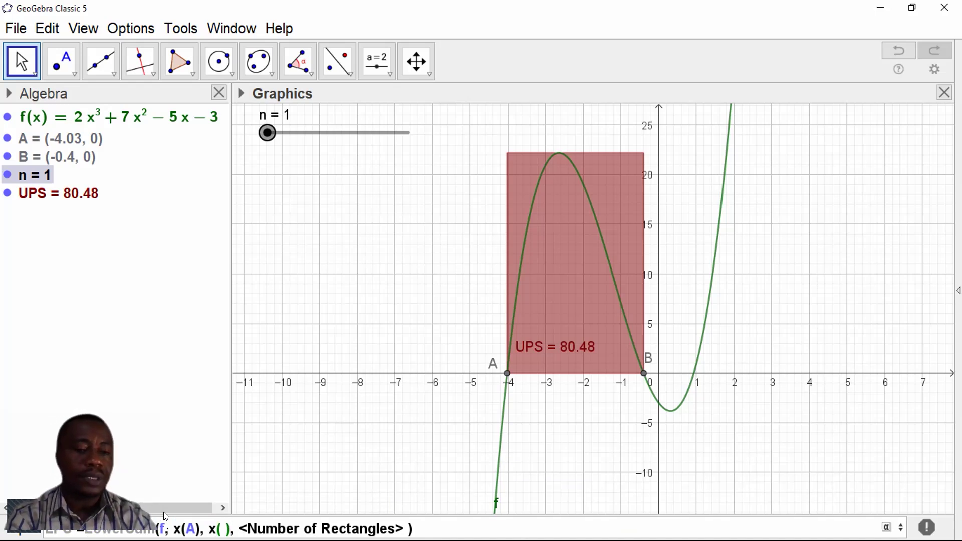
text(B)
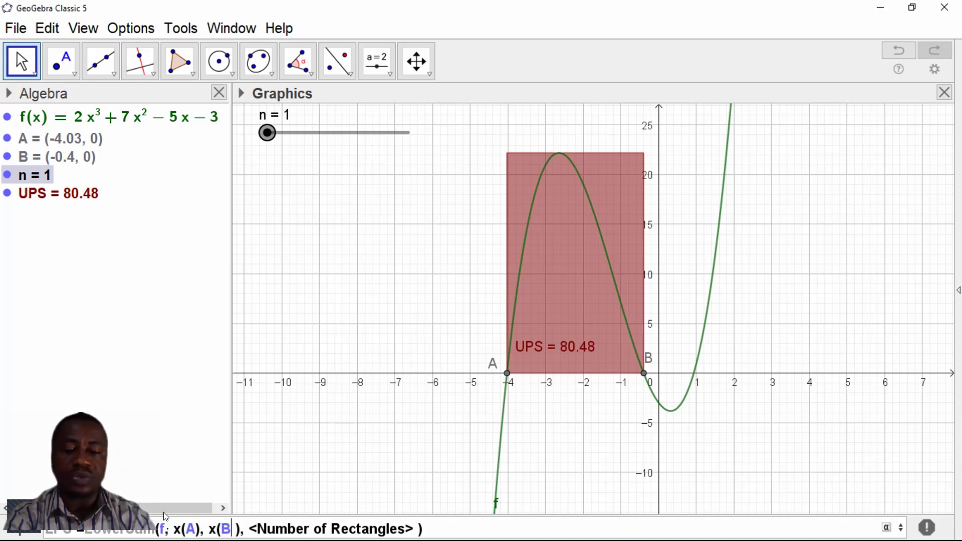
key(Delete)
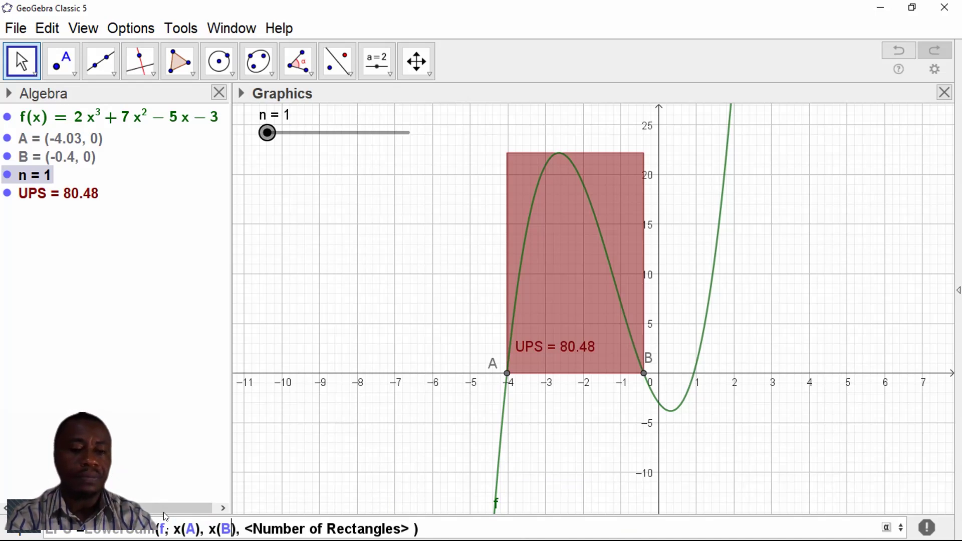
key(Tab)
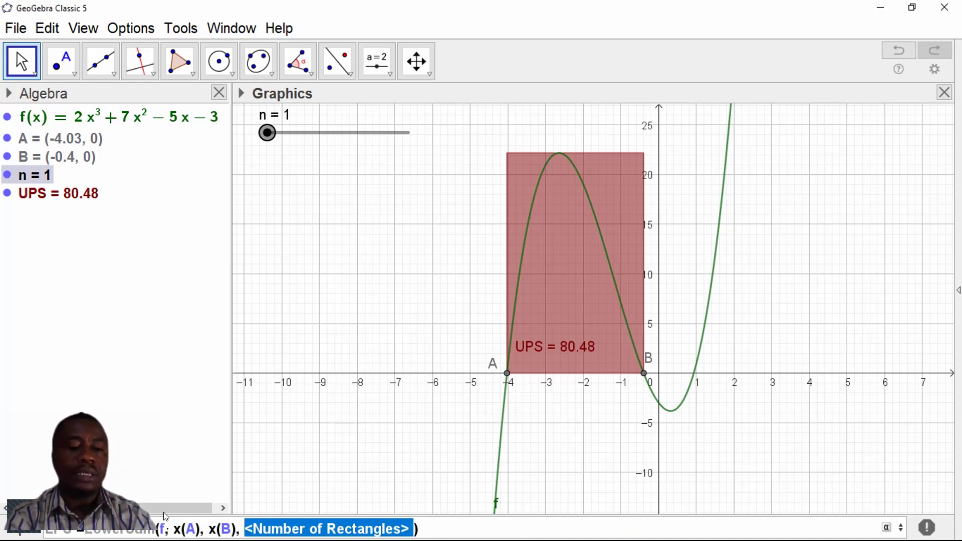
text(n)
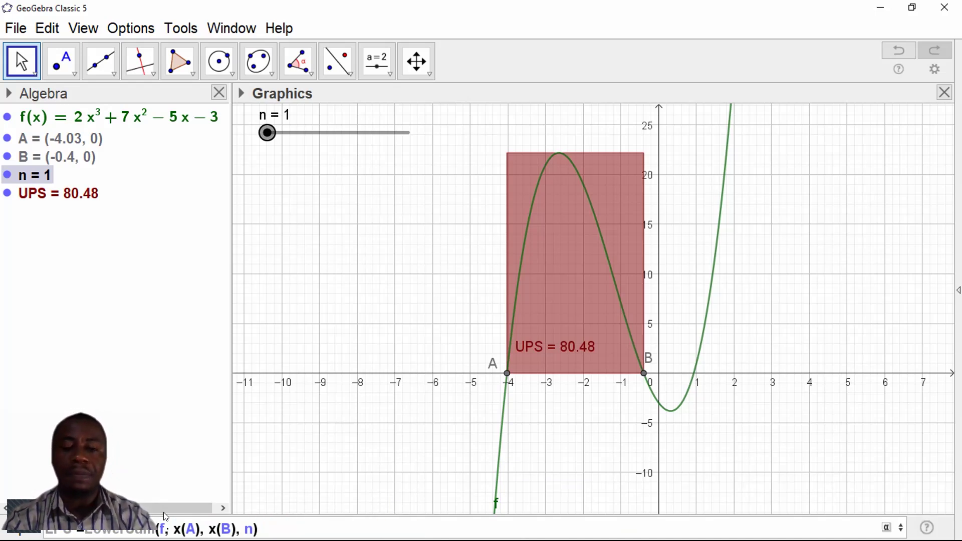
key(Return)
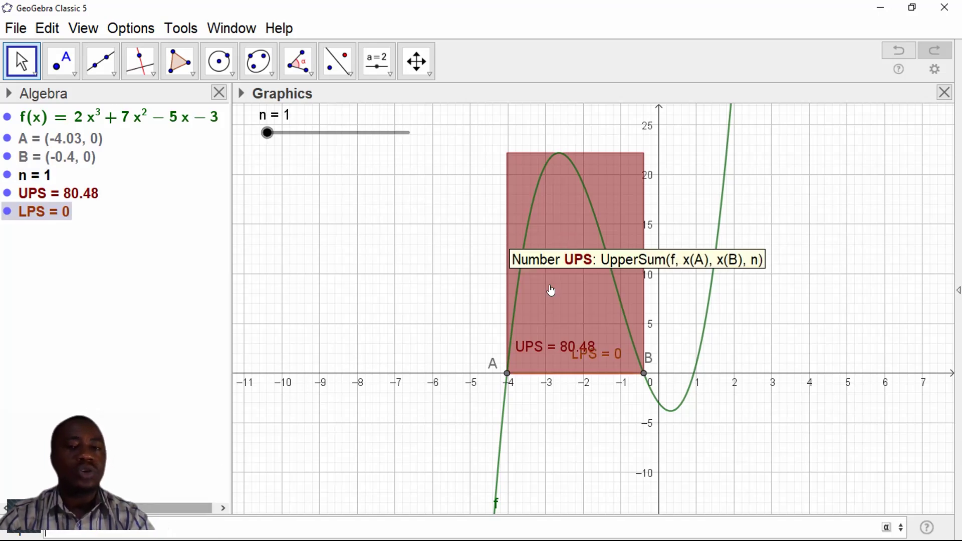
Move the LPS label away from the UPS label towards point B, and keep slider n at 1.
drag(605, 357, 636, 357)
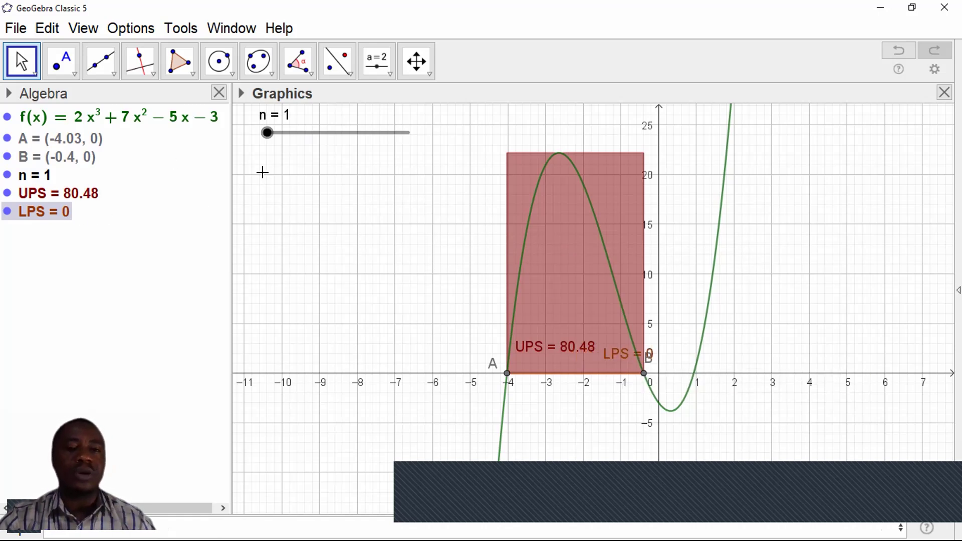
click(269, 134)
mouse_move(269, 133)
mouse_down()
mouse_move(337, 134)
mouse_move(267, 134)
mouse_up()
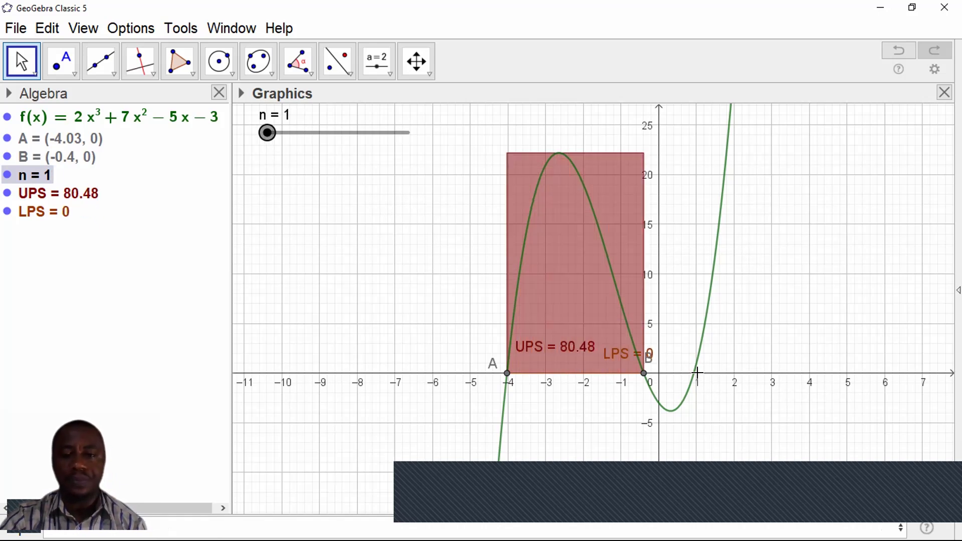
right_click(614, 352)
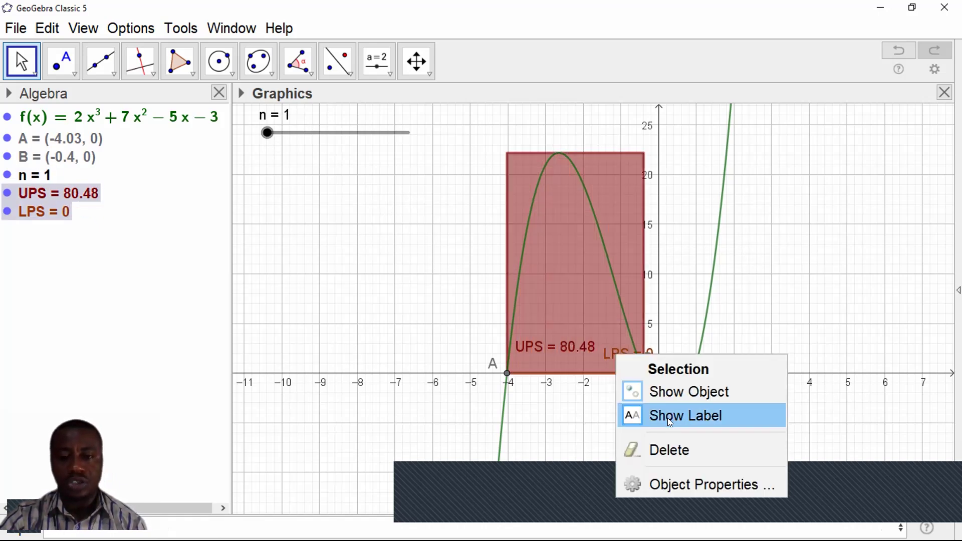
click(607, 354)
right_click(602, 349)
click(581, 360)
right_click(635, 353)
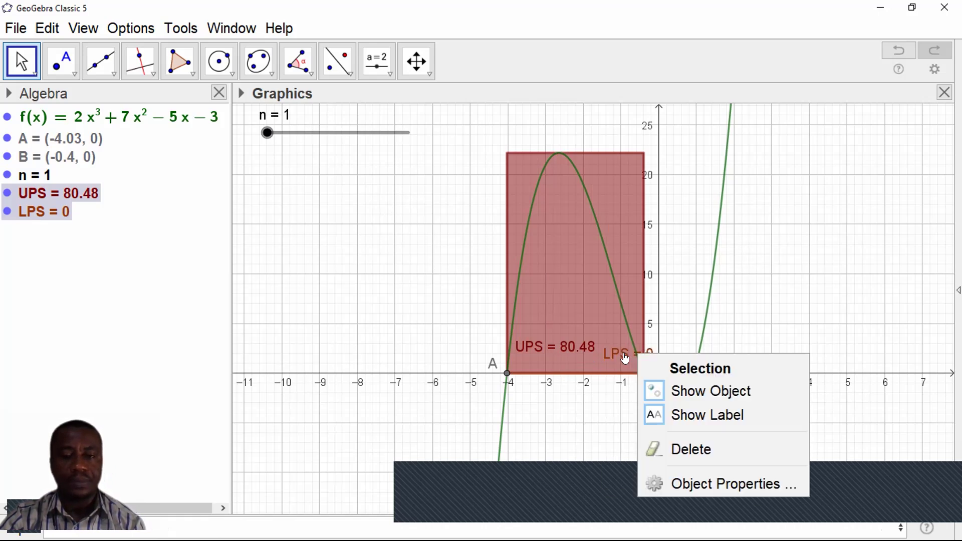
click(624, 357)
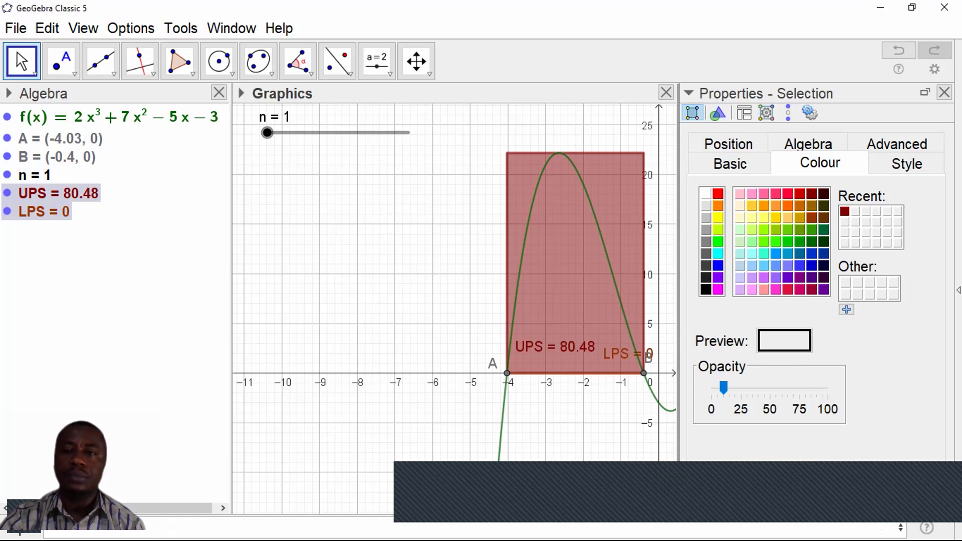
click(944, 93)
Move the LPS label farther right so it extends past point B and the y-axis.
drag(624, 355, 670, 356)
right_click(670, 357)
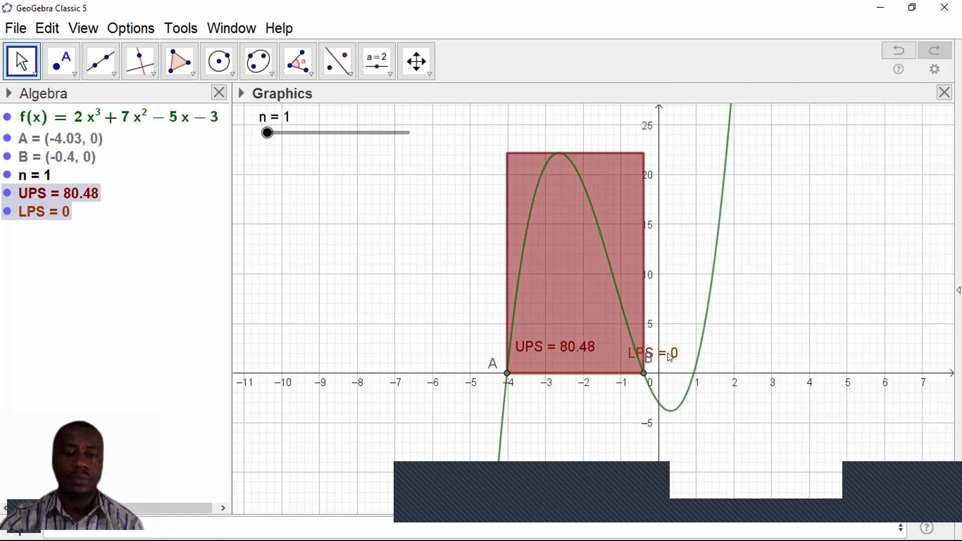
click(0, 128)
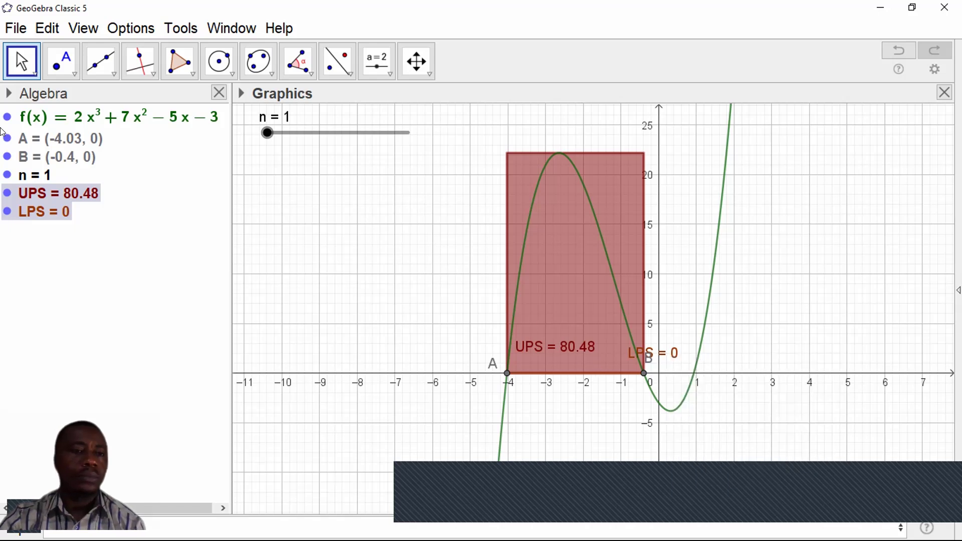
Colour the selected UPS and LPS sums green (0, 255, 0) with about 55% opacity.
right_click(38, 208)
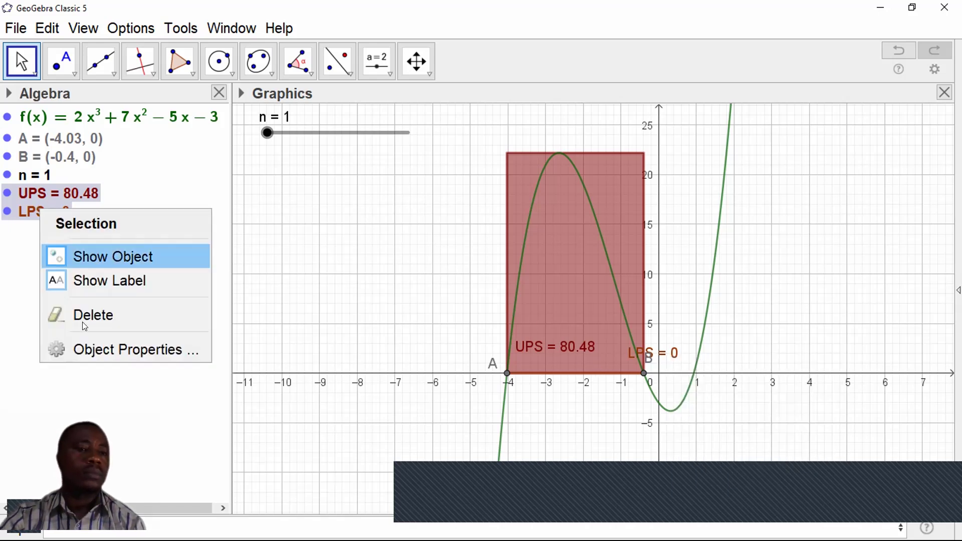
click(105, 350)
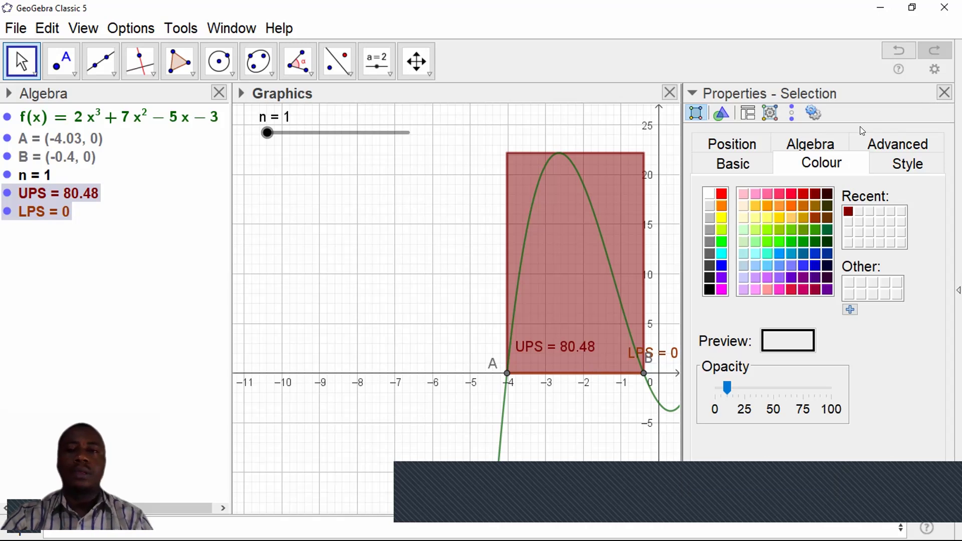
click(828, 163)
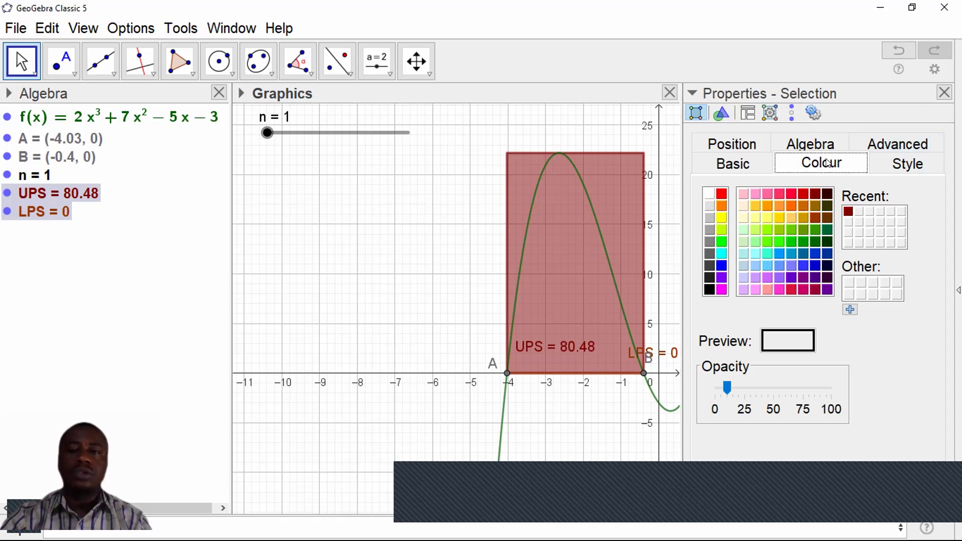
click(722, 242)
click(747, 391)
drag(747, 391, 780, 389)
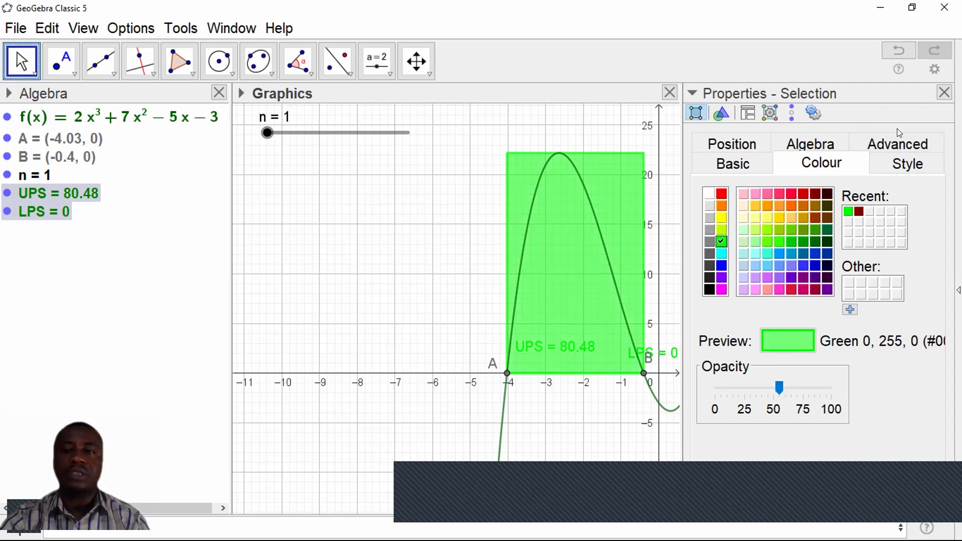
click(945, 92)
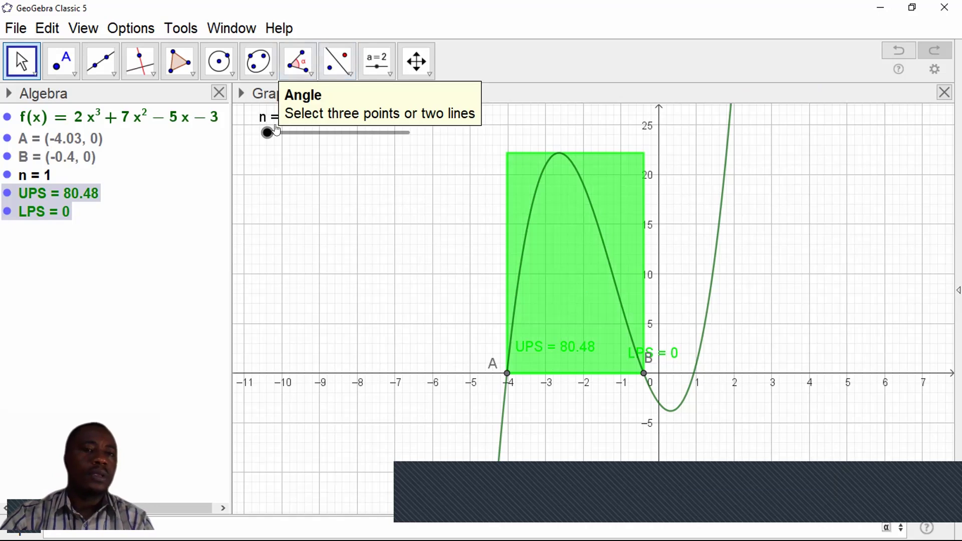
Raise slider n to 38 and colour only the lower sum LPS red (255, 0, 51).
drag(267, 132, 302, 142)
right_click(59, 213)
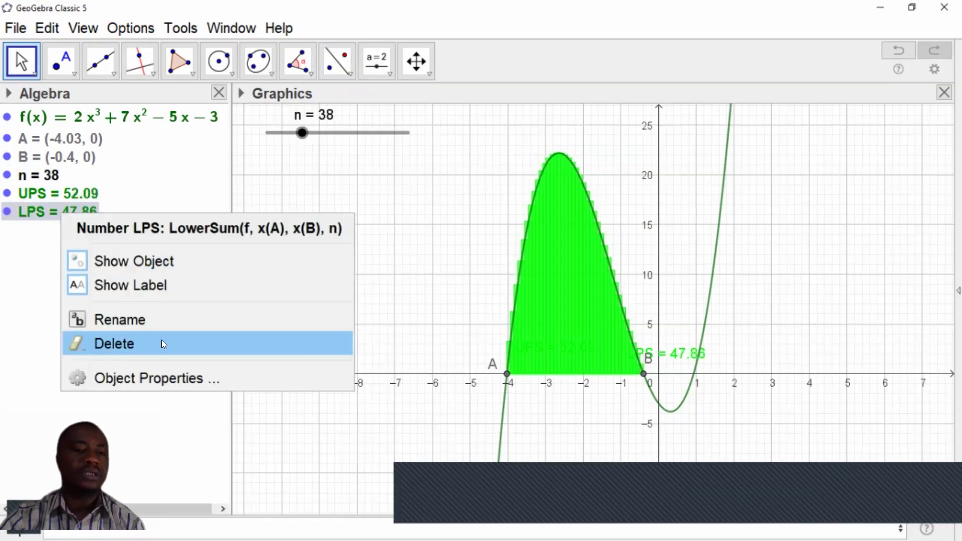
click(172, 380)
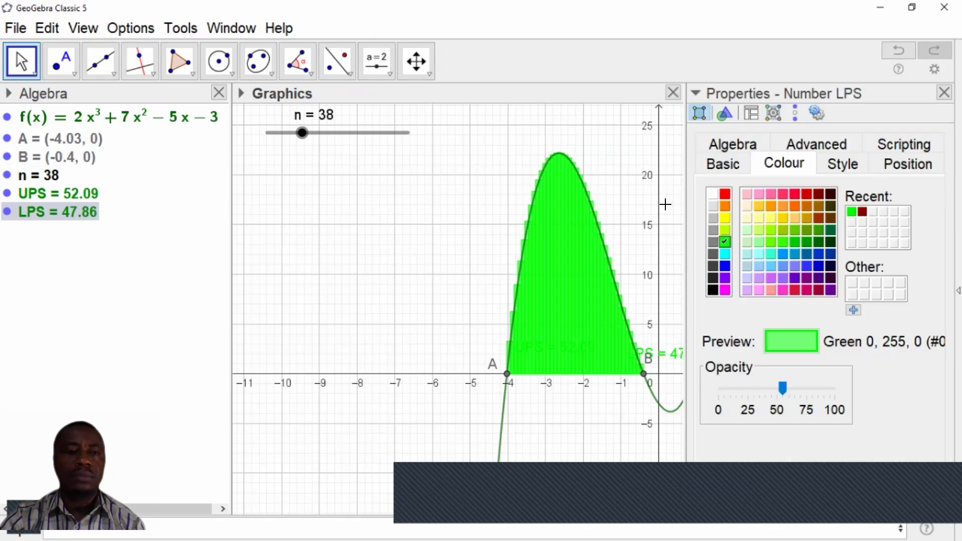
click(792, 194)
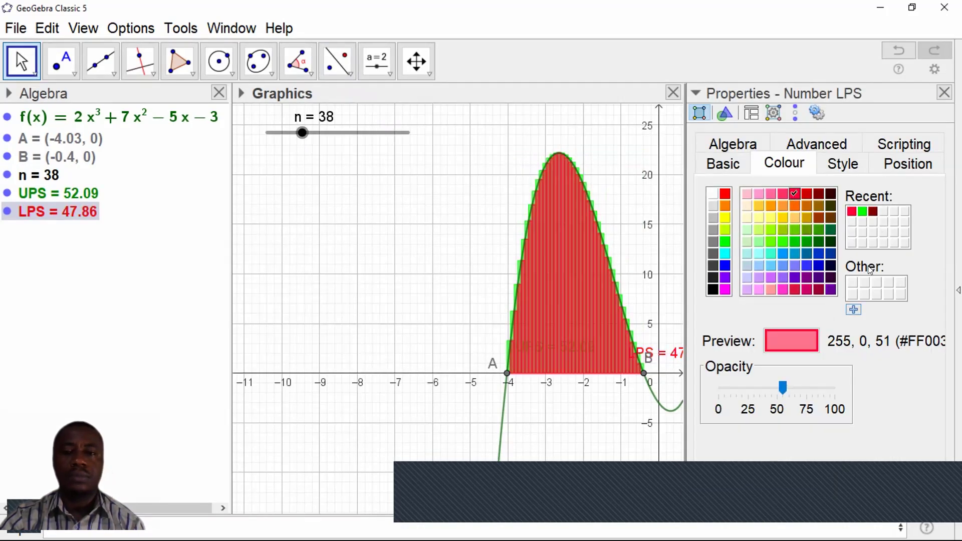
click(944, 92)
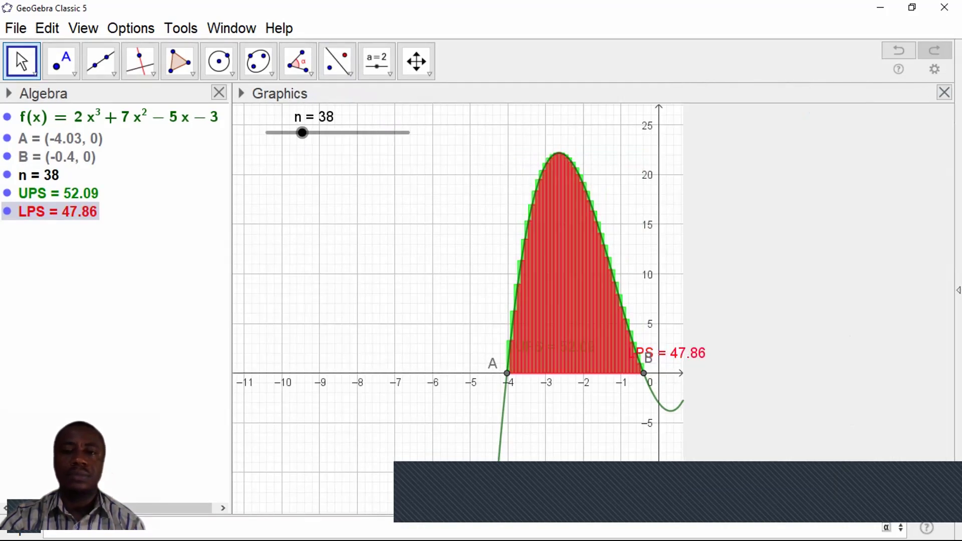
Return slider n to 1.
drag(301, 131, 265, 153)
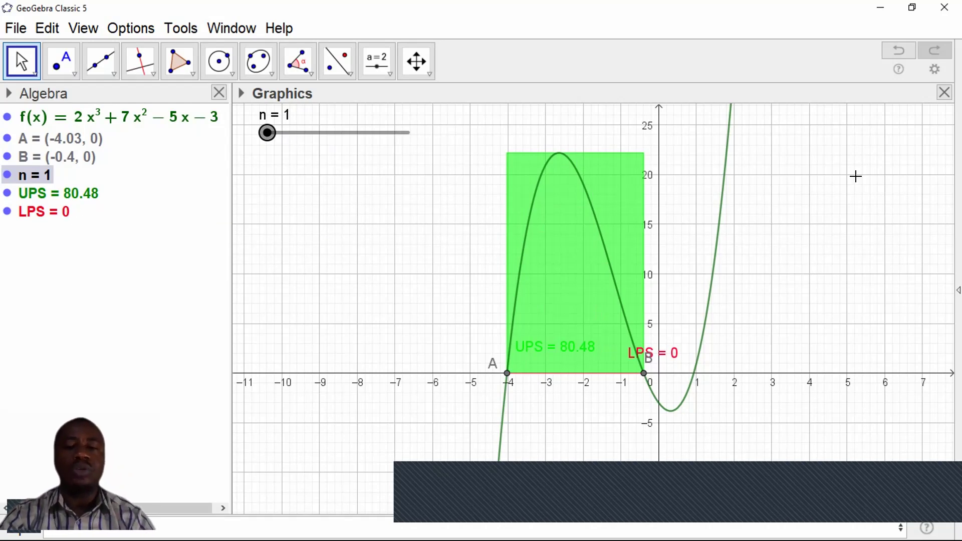
Add a text reading "UPS =" followed by the live UPS value in the empty area beside the curve, near the graph's upper edge.
click(390, 73)
click(401, 135)
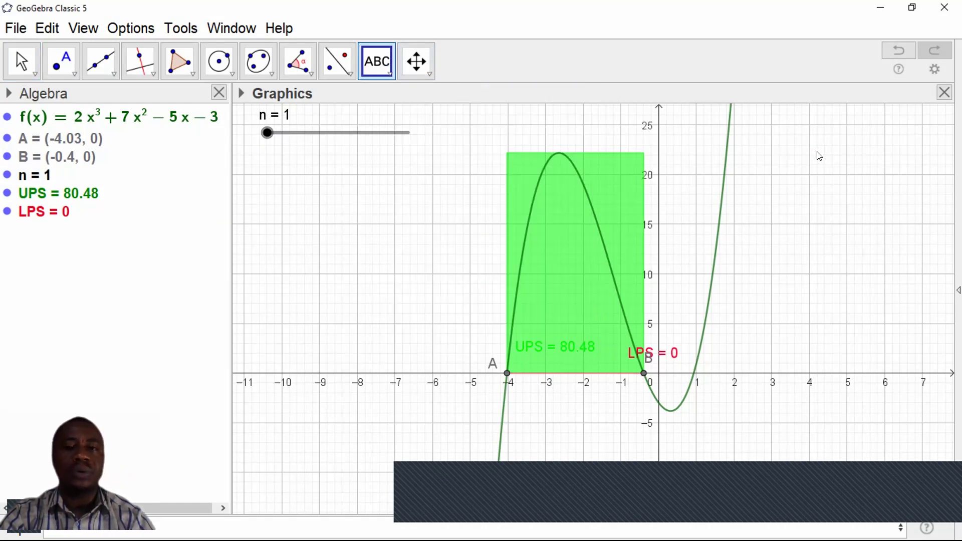
click(467, 187)
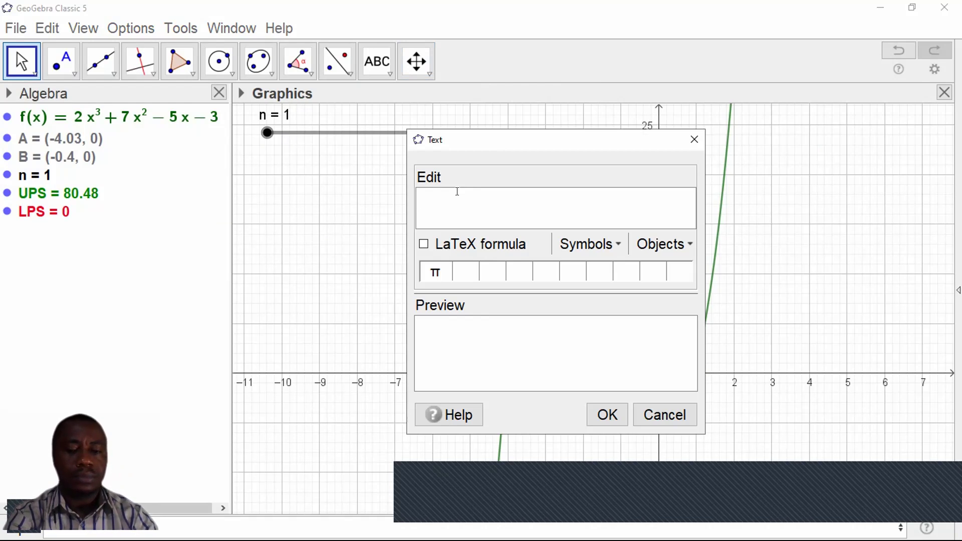
text(U)
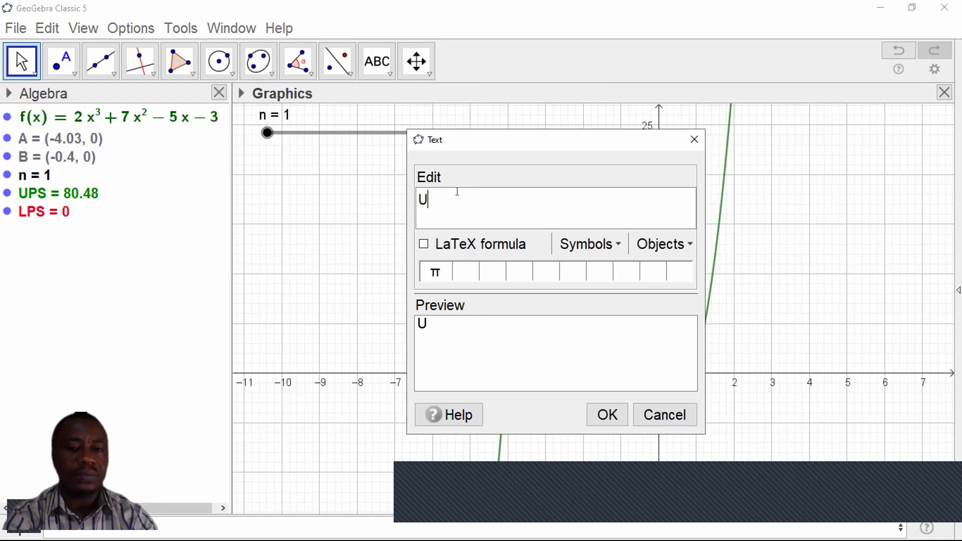
text(PS =)
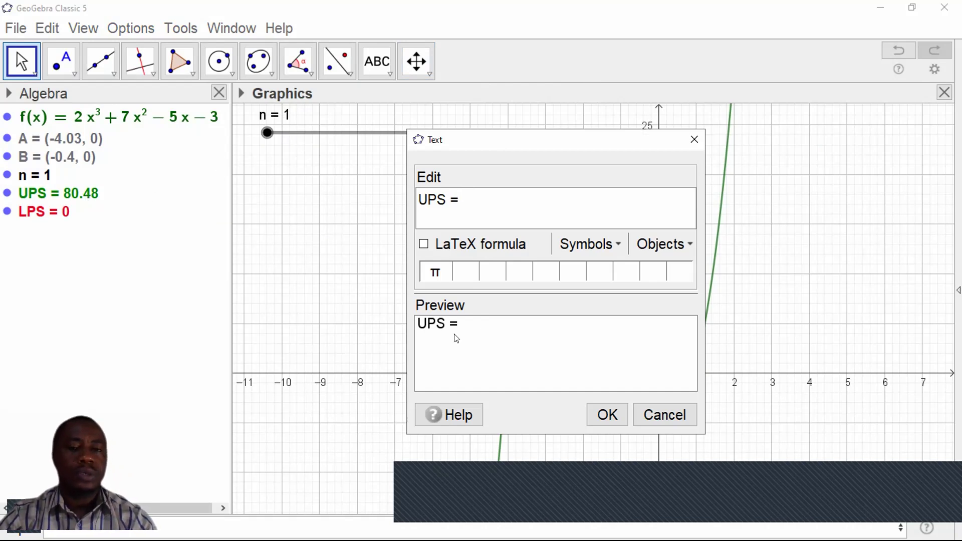
click(58, 194)
click(603, 416)
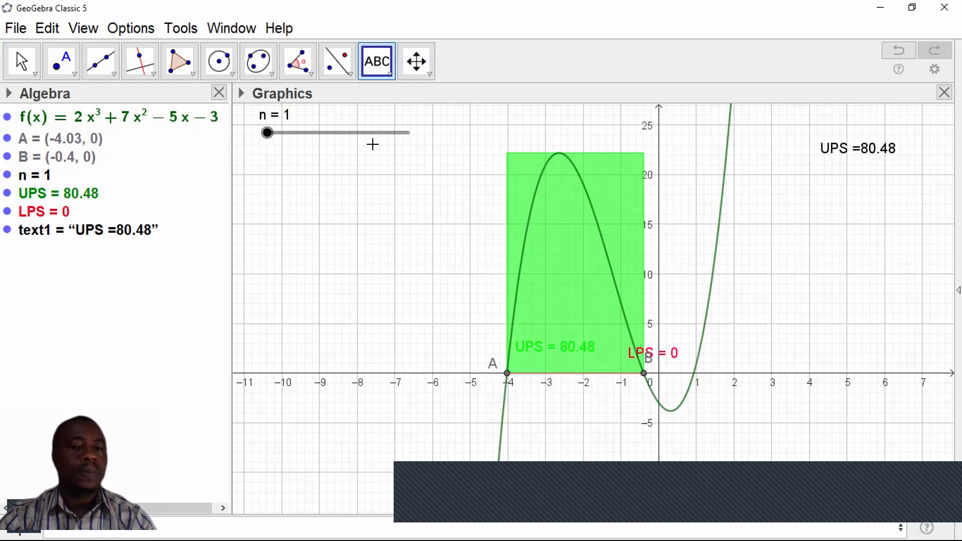
Add a text reading "LPS =" followed by the live LPS value, and position it just beneath the UPS text.
click(377, 61)
click(405, 136)
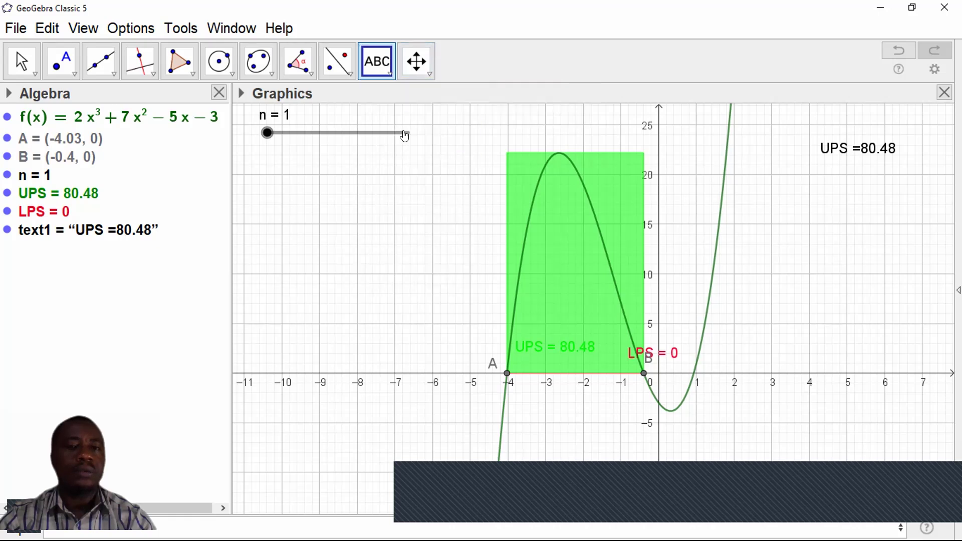
click(778, 249)
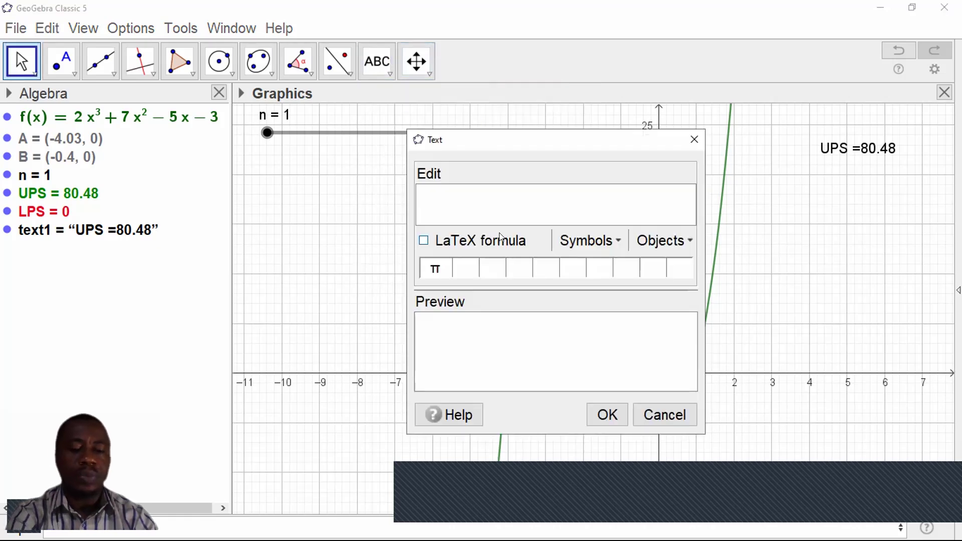
text(LPS =)
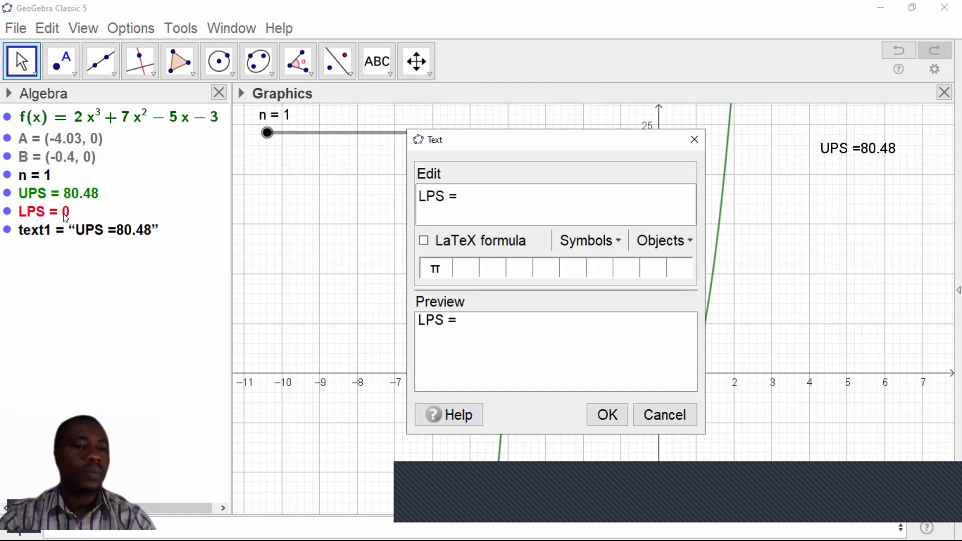
click(44, 211)
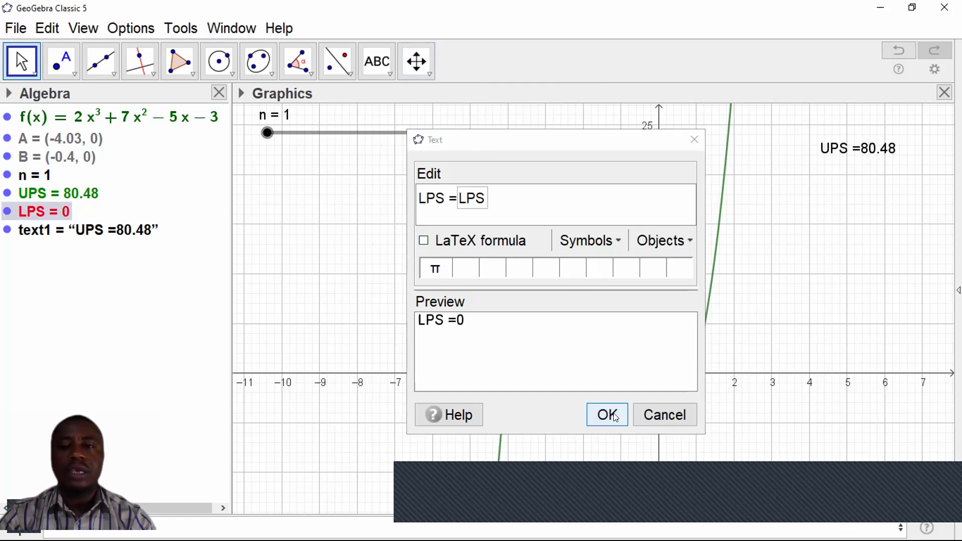
drag(817, 234, 844, 179)
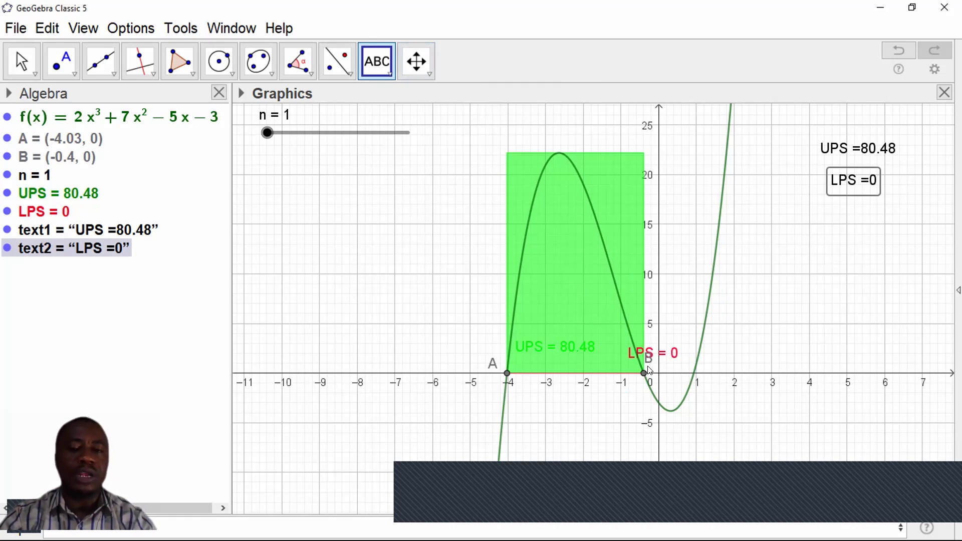
Shift point B's label slightly down, closer to its point and clear of the LPS label.
click(649, 370)
click(674, 412)
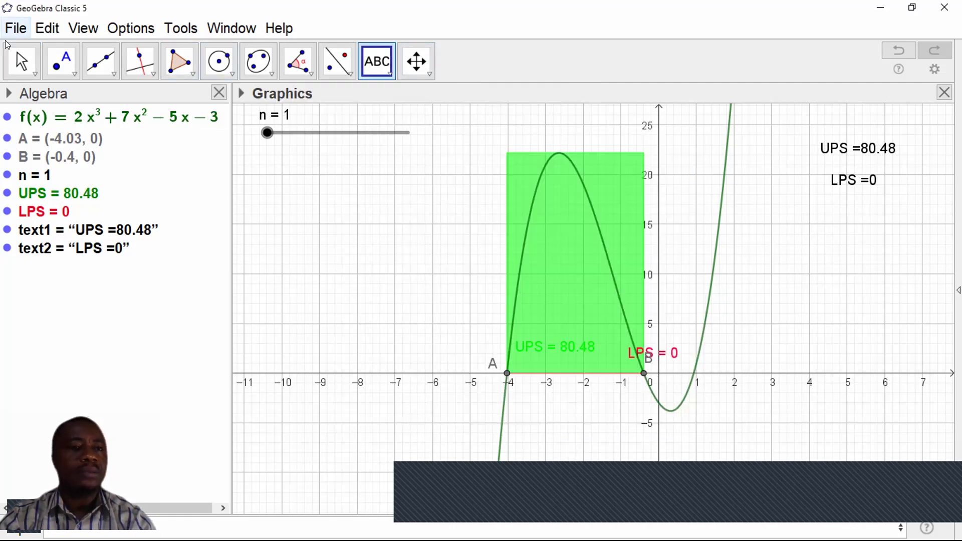
click(20, 60)
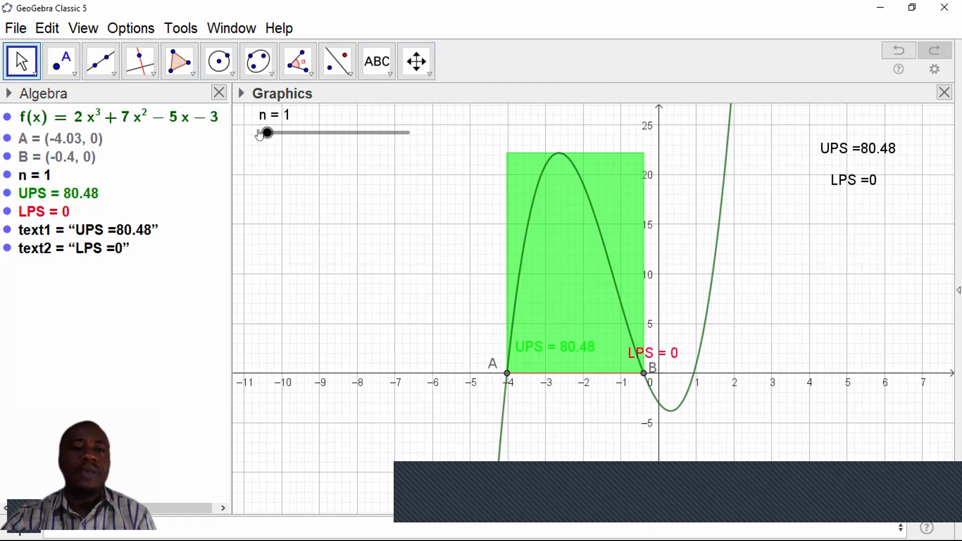
Animate slider n to vary the number of rectangles, and pause it at n = 77.
right_click(288, 132)
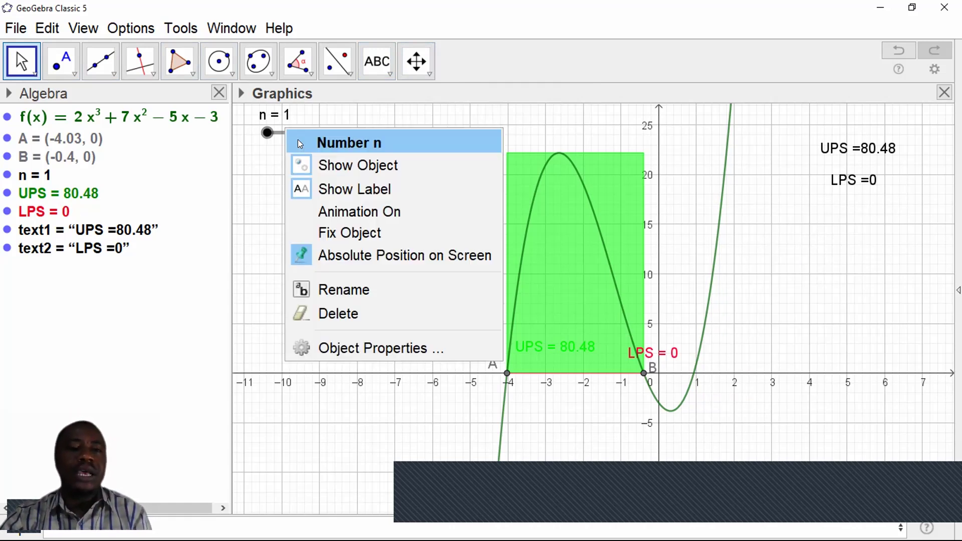
click(337, 205)
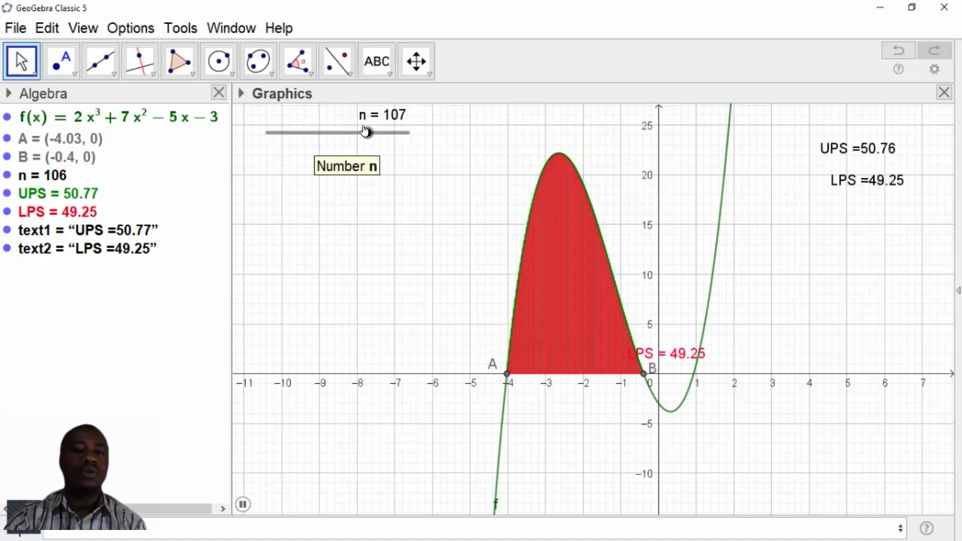
click(242, 504)
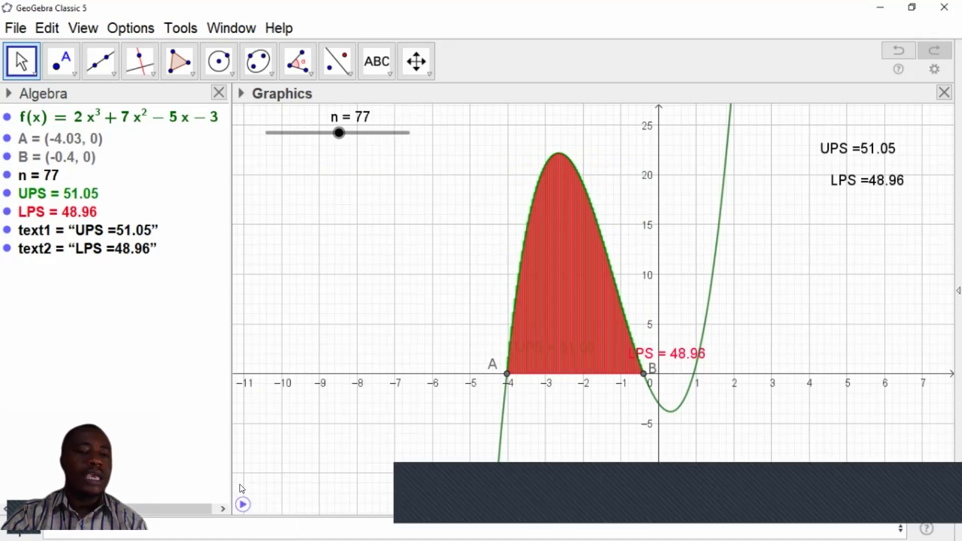
Raise the maximum of slider n's interval in its object properties.
right_click(340, 132)
click(437, 352)
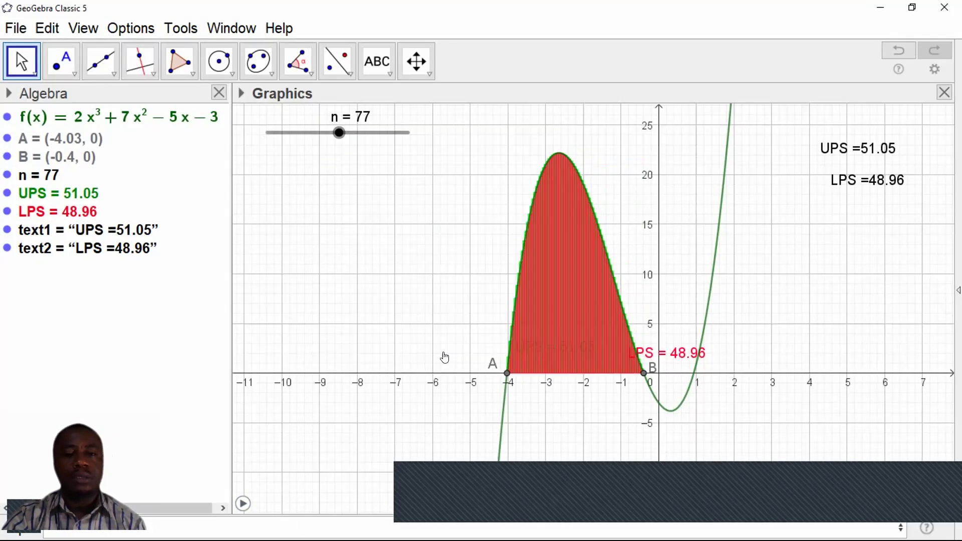
click(895, 221)
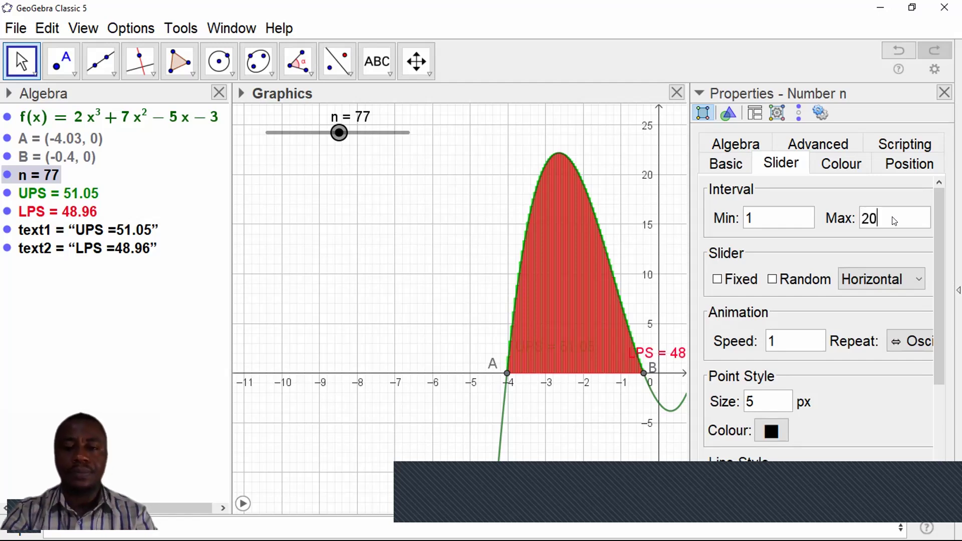
click(944, 93)
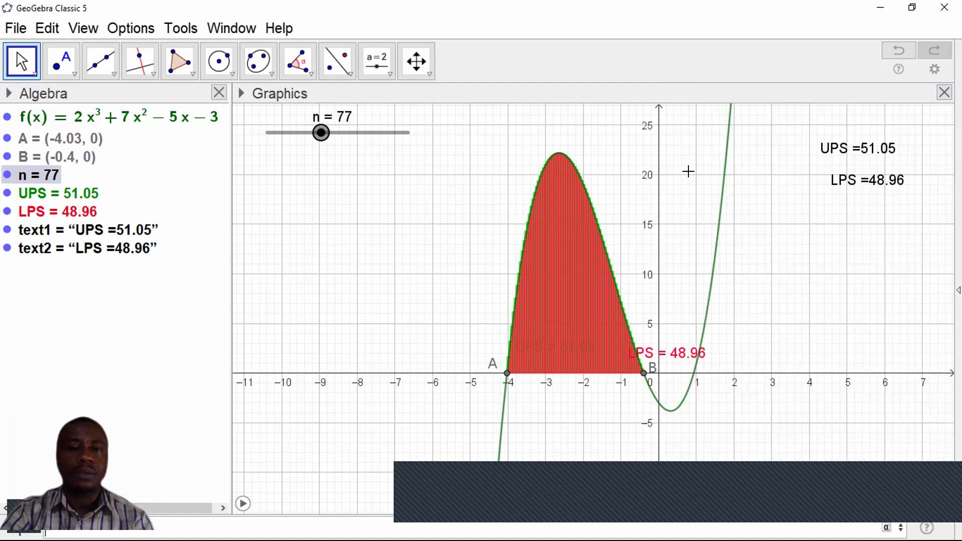
Animate slider n again over its extended interval, and pause it at n = 73.
right_click(320, 131)
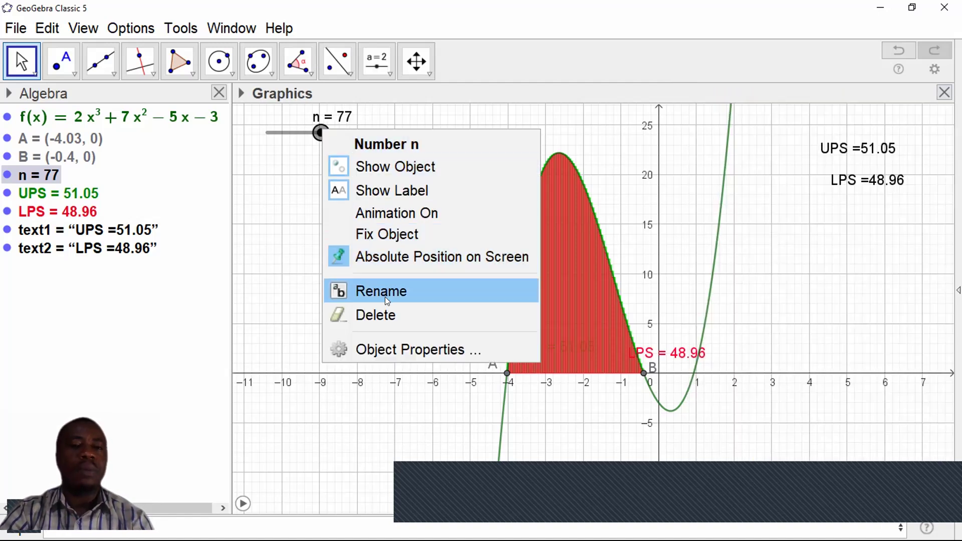
click(389, 216)
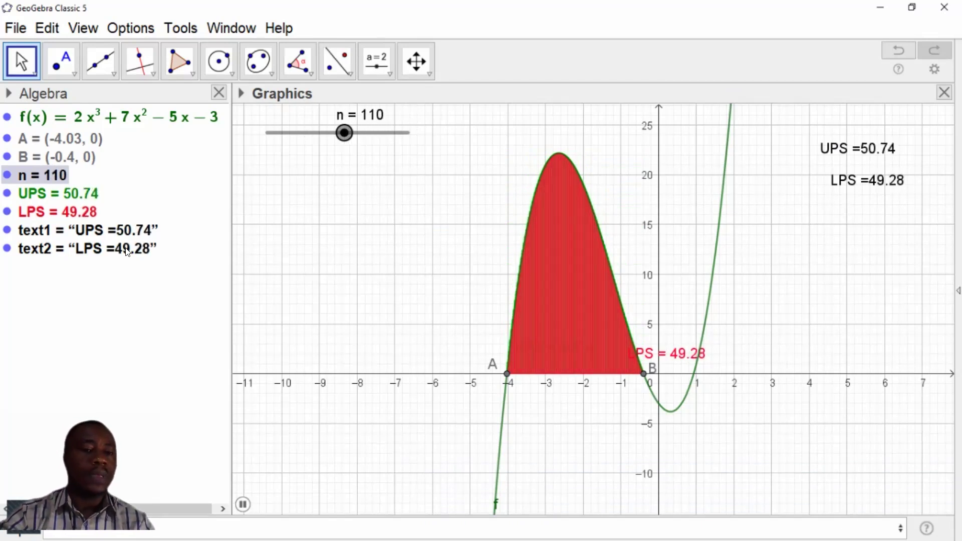
click(243, 505)
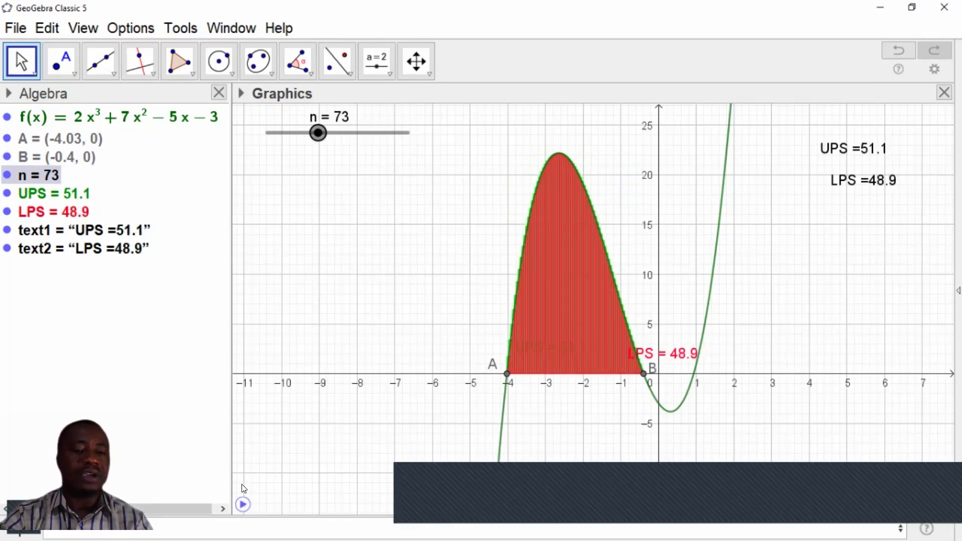
Start an Integral command that takes a function with start and end x-values, and enter f as the function.
click(75, 530)
text(Integ)
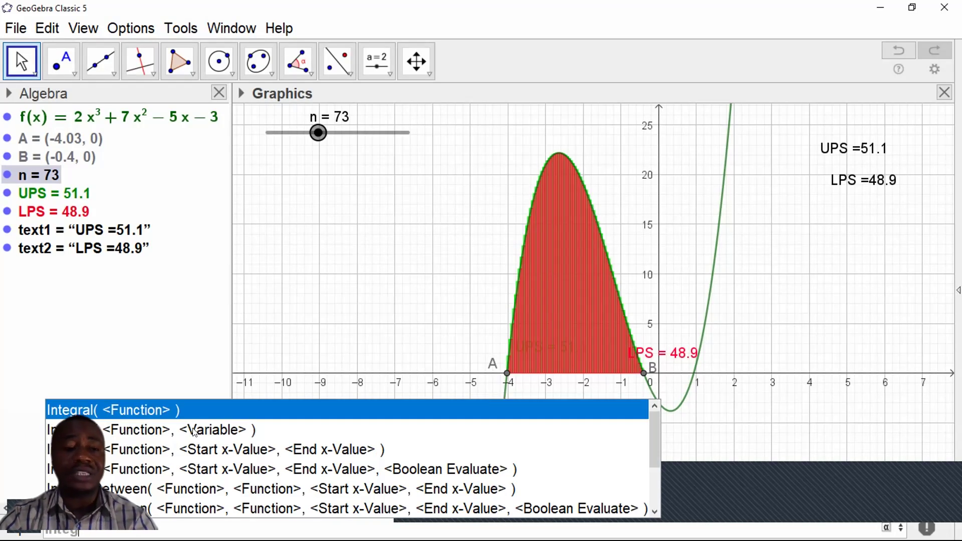
click(139, 446)
text(f)
key(Right)
key(shift+Right)
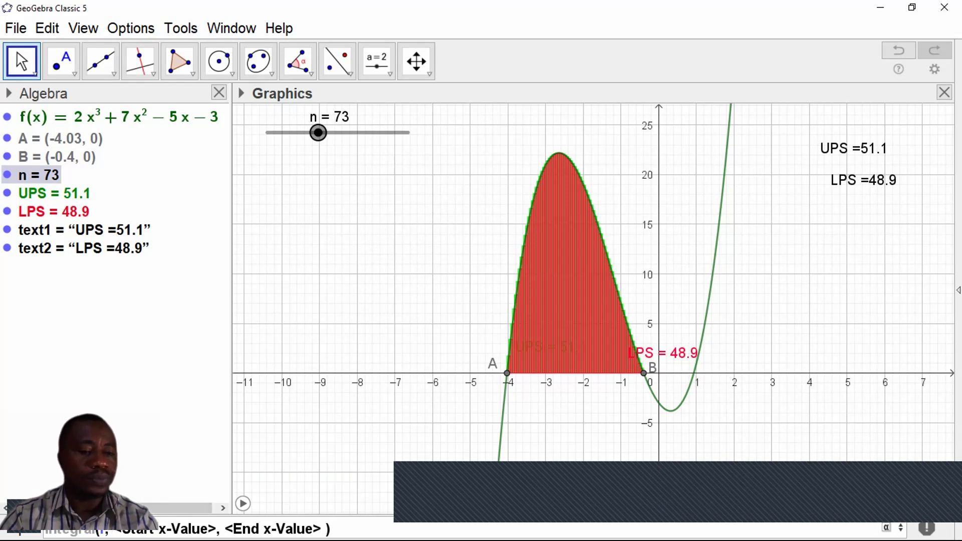
Enter x(A) as the integral's start x-value and remove the leftover start placeholder text.
text(x)
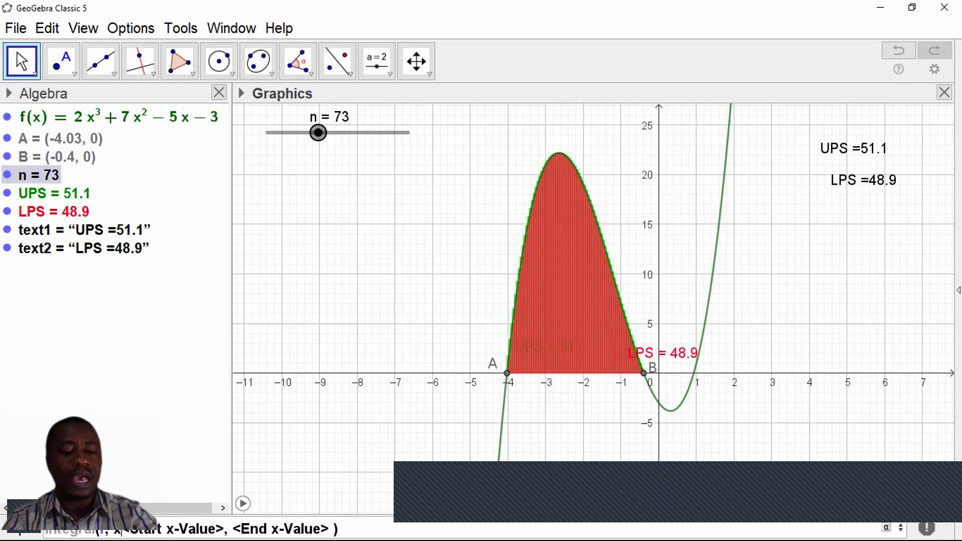
text(()
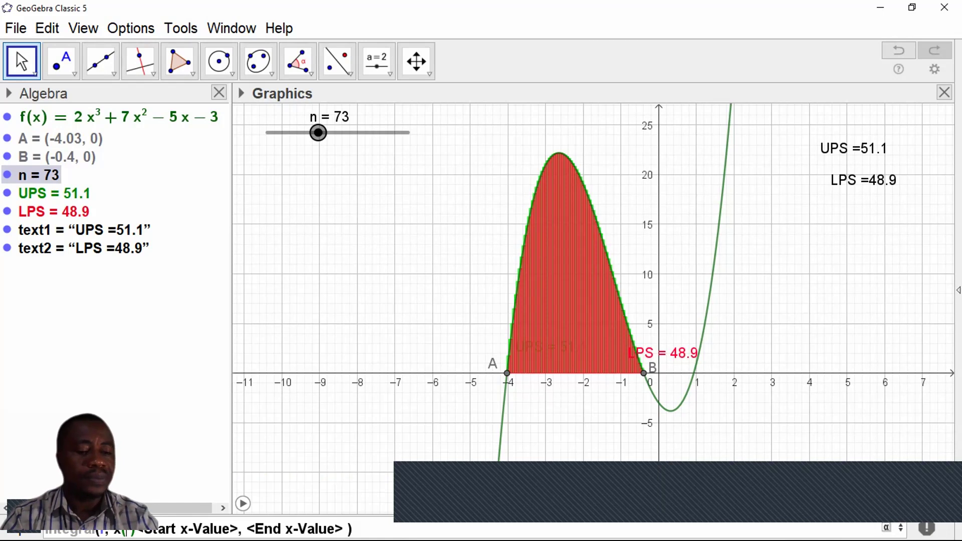
text(A)
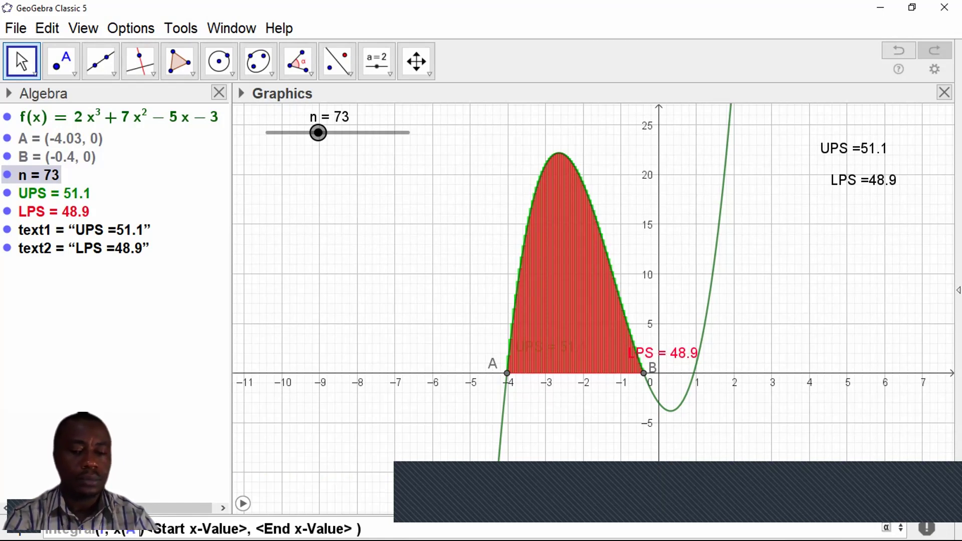
key(BackSpace)
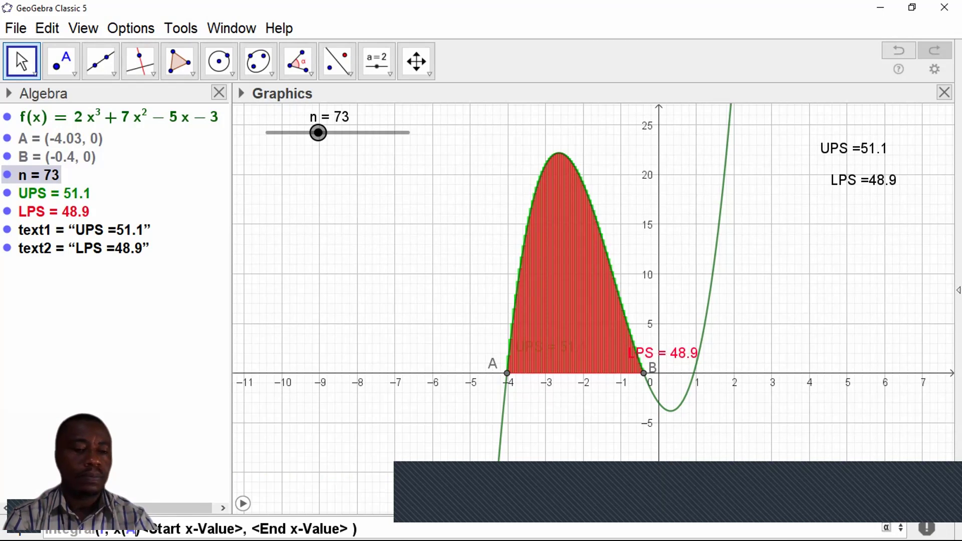
key(Delete)
key(Delete)
key(Delete)
key(Delete)
key(Delete)
key(Delete)
key(Delete)
key(Delete)
key(Delete)
key(Delete)
key(Delete)
key(Delete)
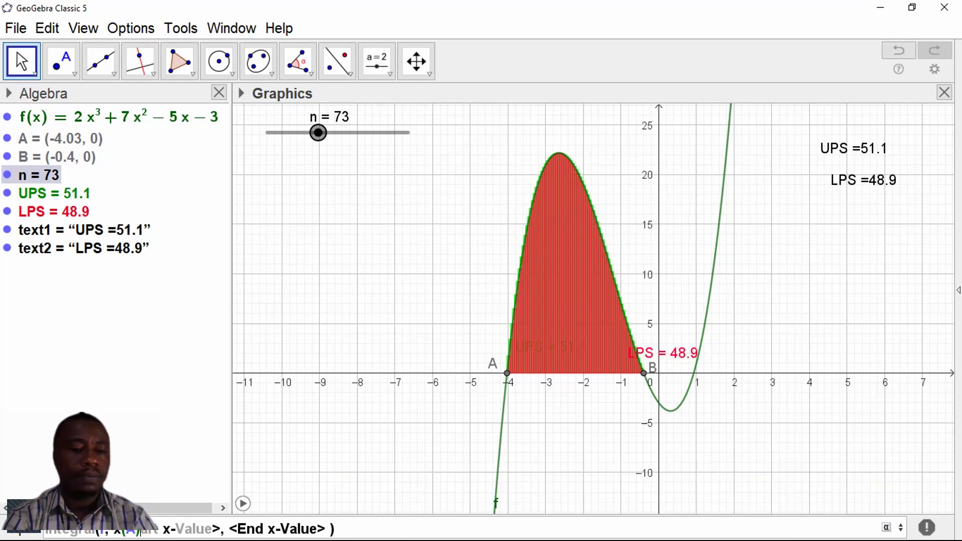
key(Delete)
key(Delete)
key(Delete)
key(Delete)
key(Delete)
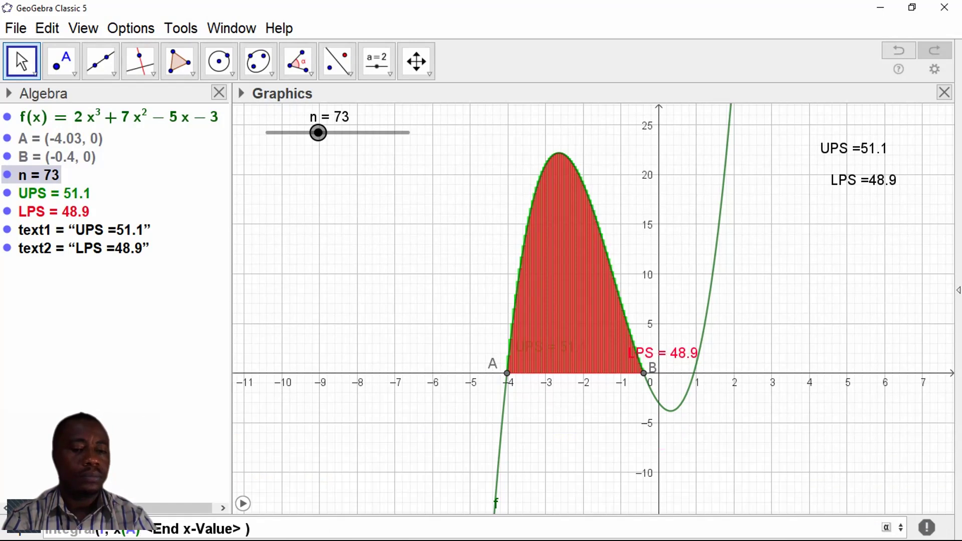
Enter x(B) as the integral's end x-value, removing the leftover placeholder so the command reads Integral(f, x(A), x(B)).
text(,)
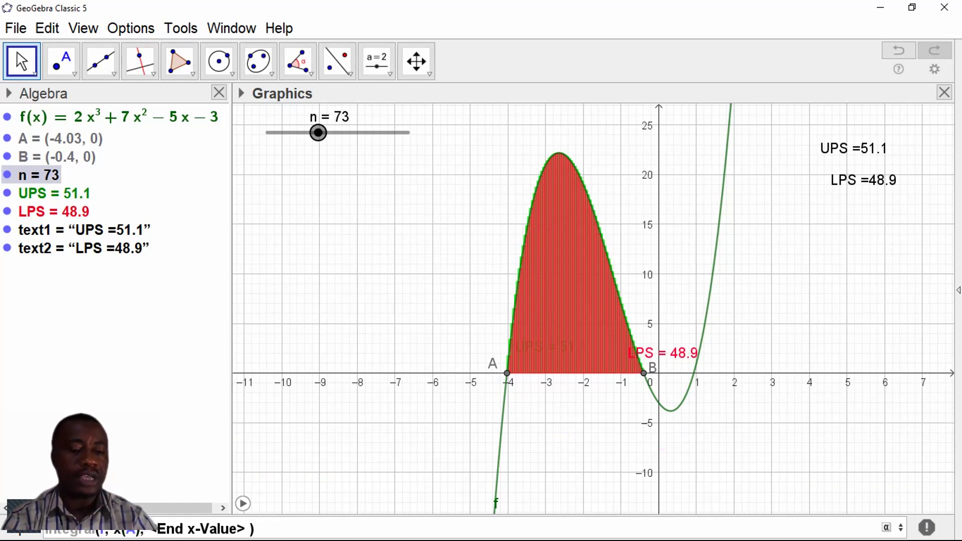
text(x())
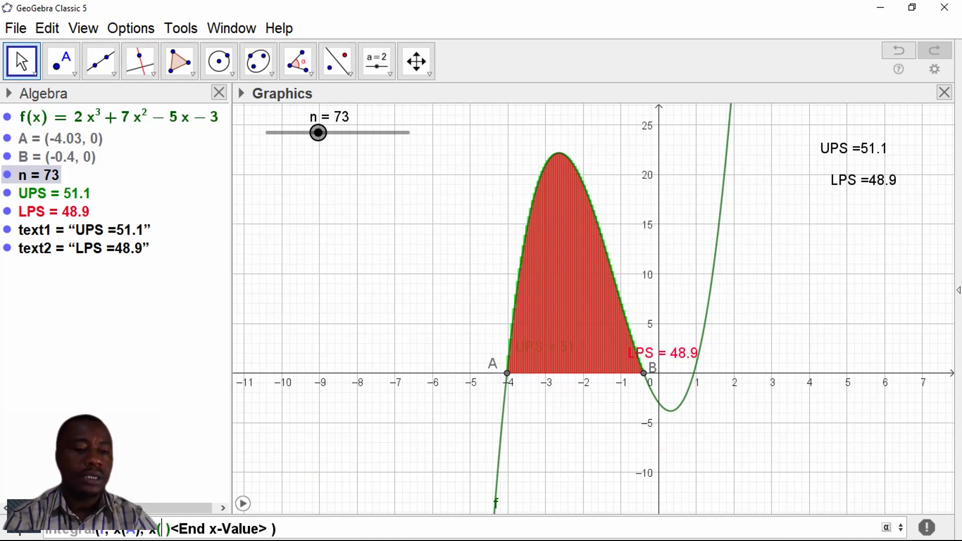
text(B)
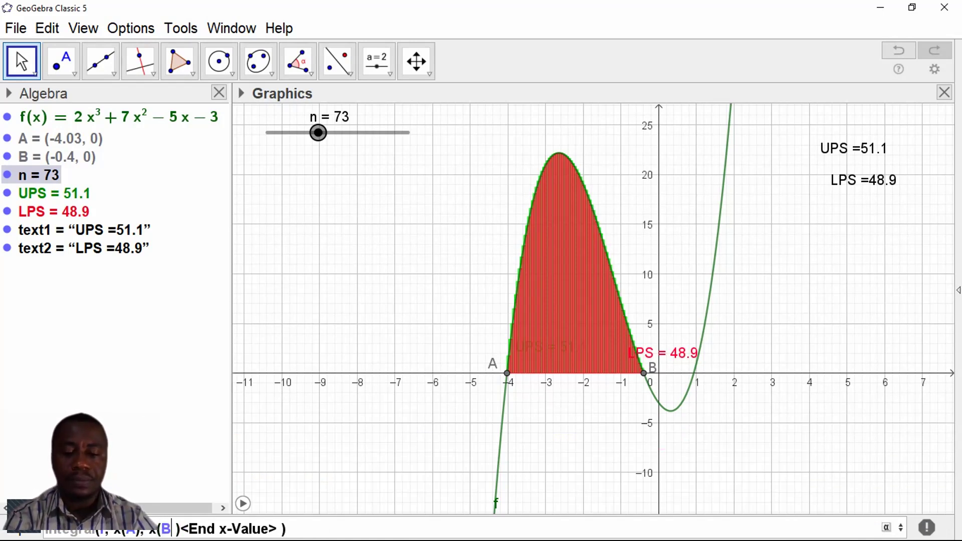
key(BackSpace)
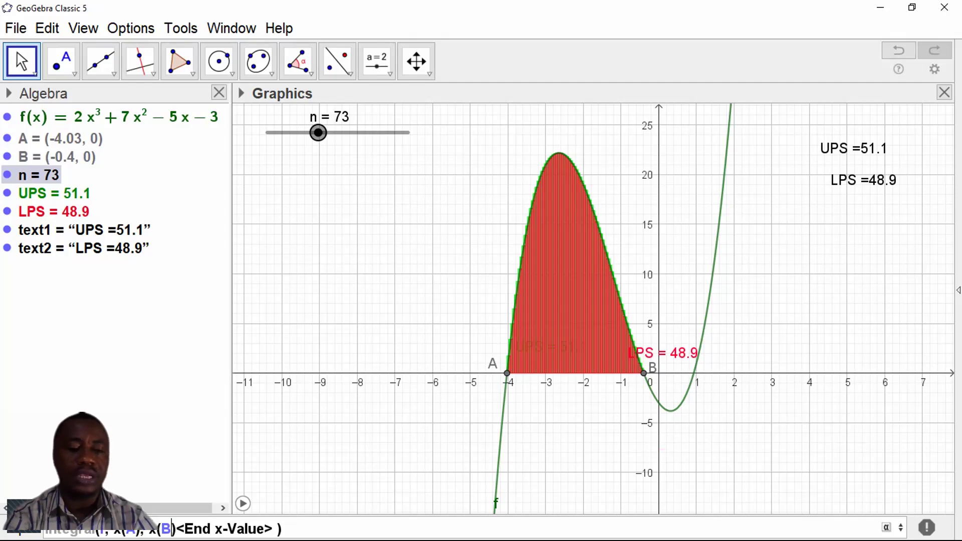
key(Delete)
key(Delete)
key(Delete)
key(Delete)
key(Delete)
key(Delete)
key(Delete)
key(Delete)
key(Delete)
key(Delete)
key(Delete)
key(Delete)
key(Delete)
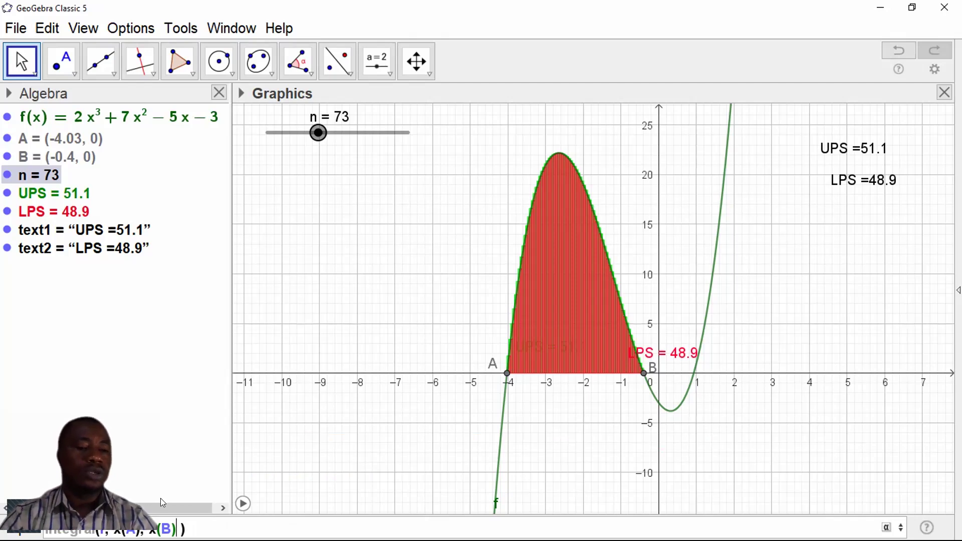
click(199, 523)
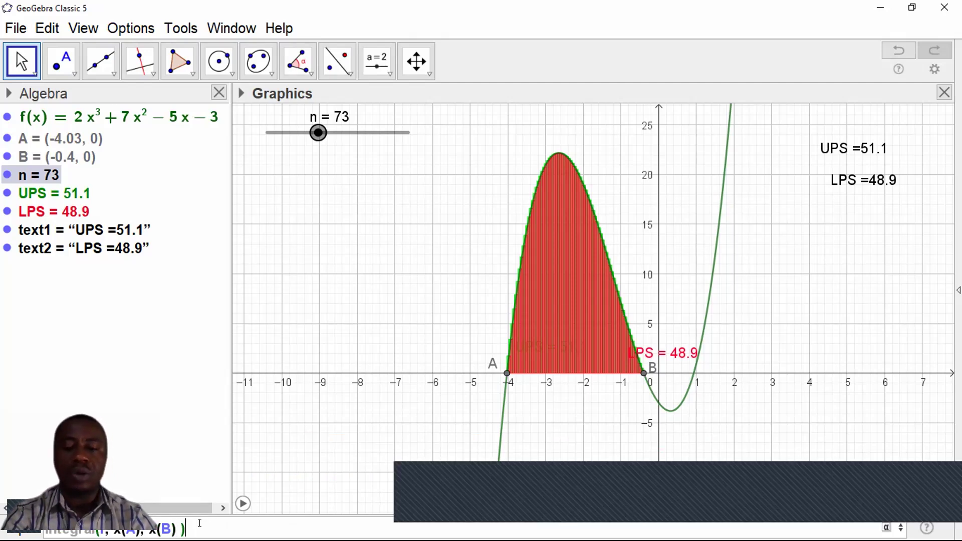
Evaluate the Integral command for f from x(A) to x(B) and check the resulting number's definition.
key(Return)
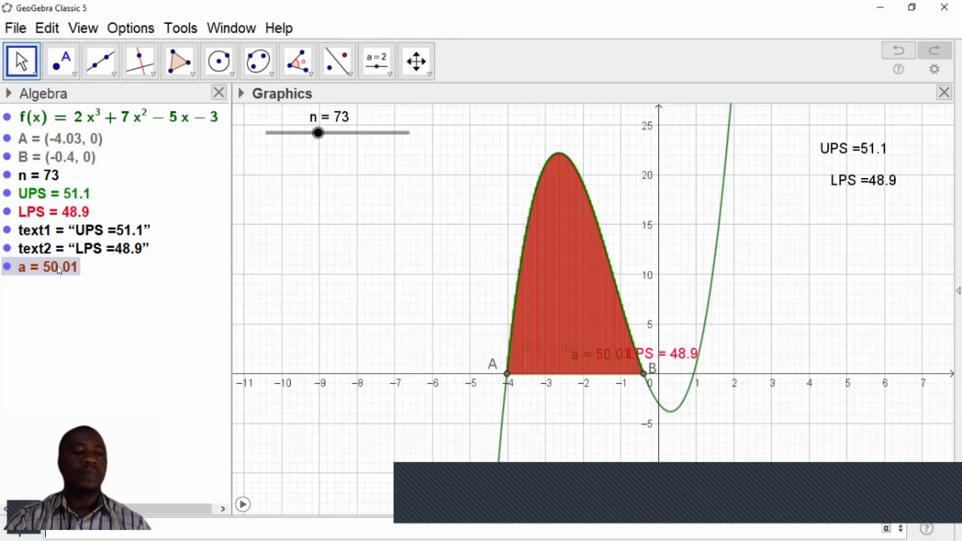
mouse_move(58, 269)
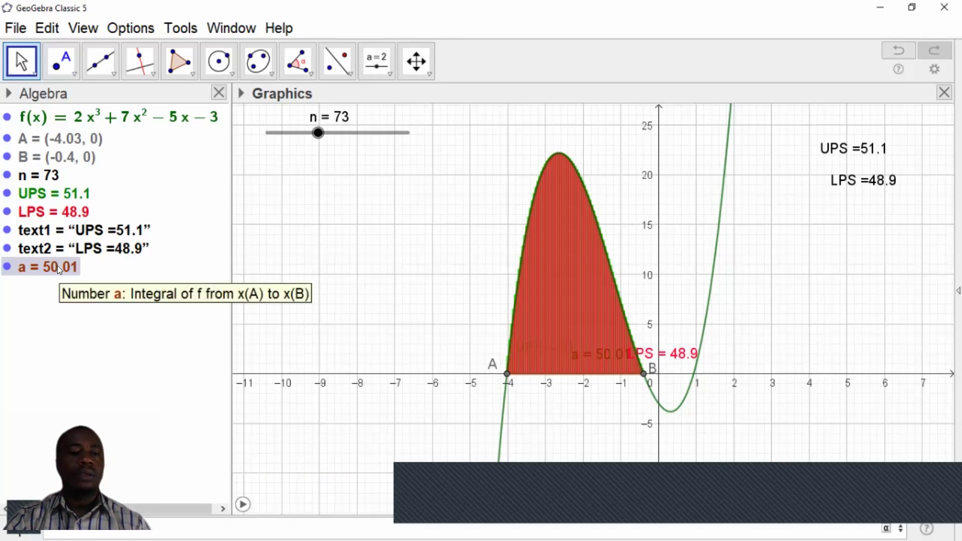
right_click(57, 266)
click(115, 377)
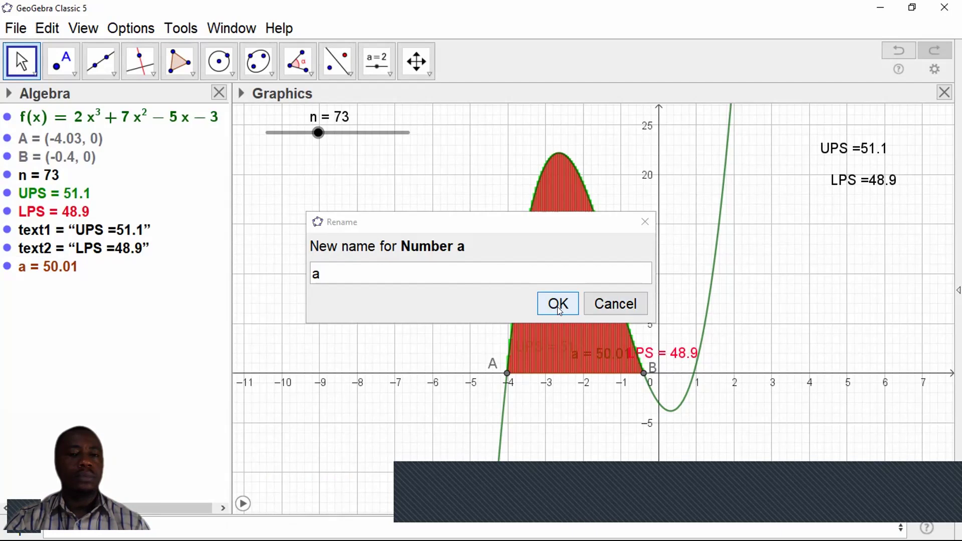
click(615, 305)
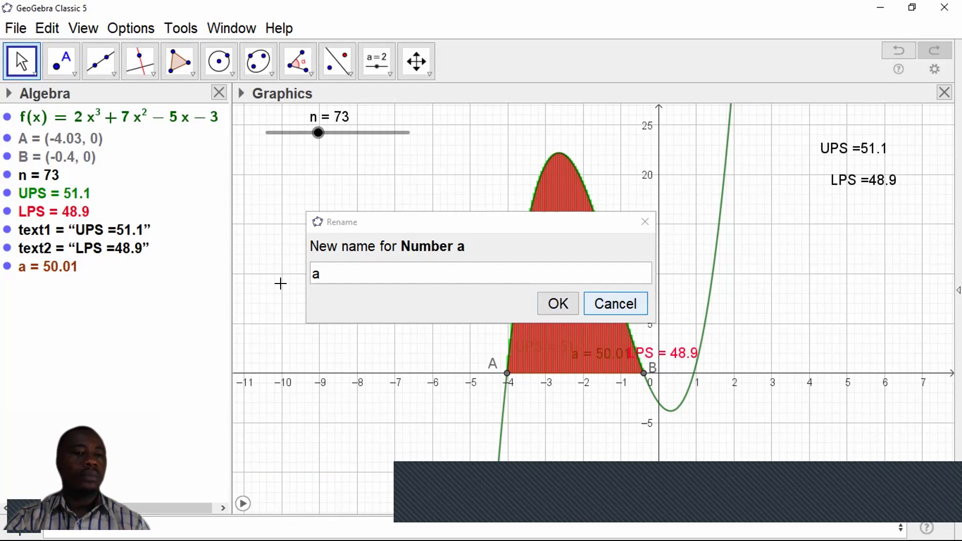
right_click(60, 267)
click(119, 422)
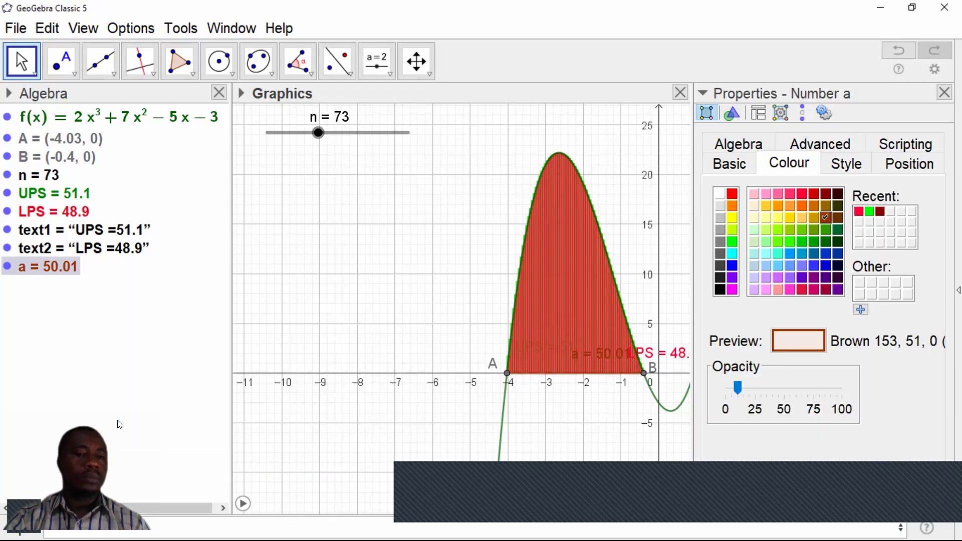
click(737, 149)
click(802, 153)
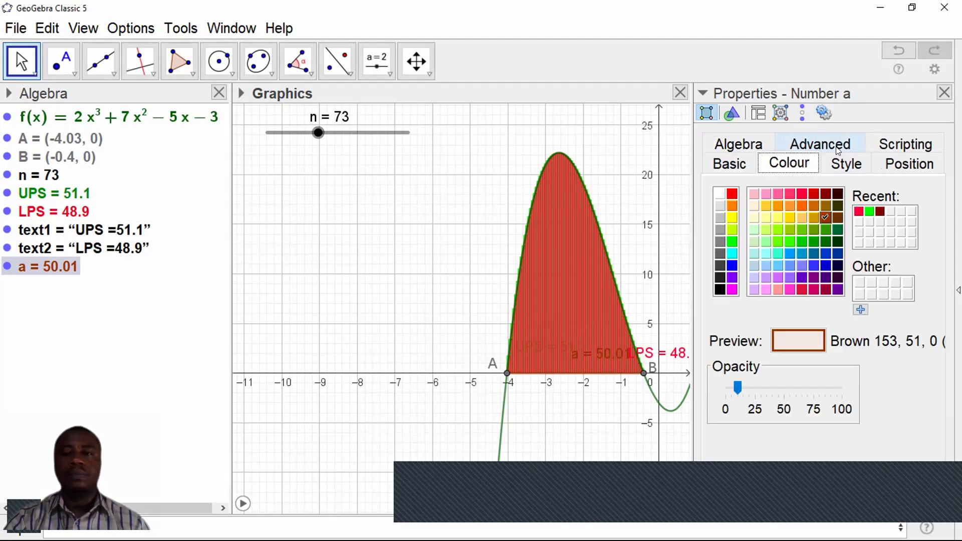
click(740, 145)
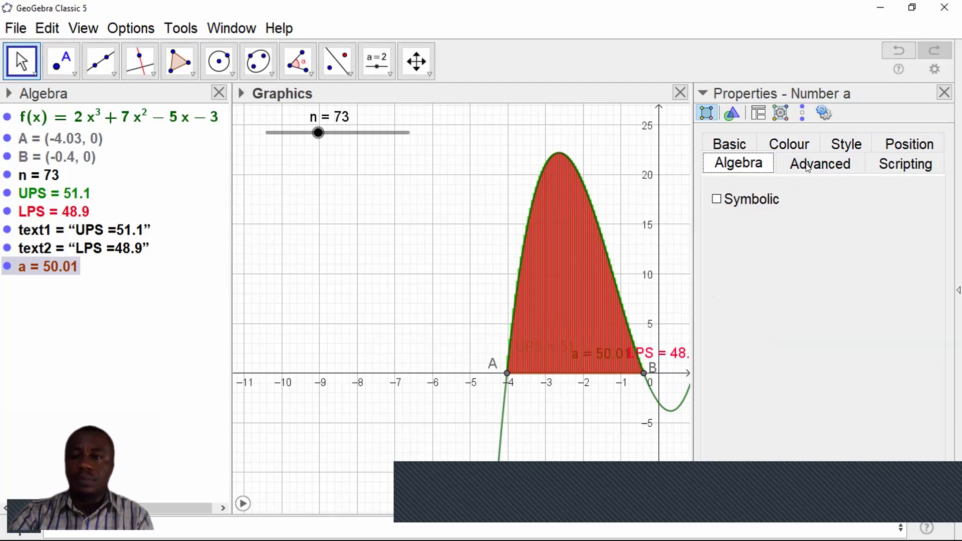
click(945, 93)
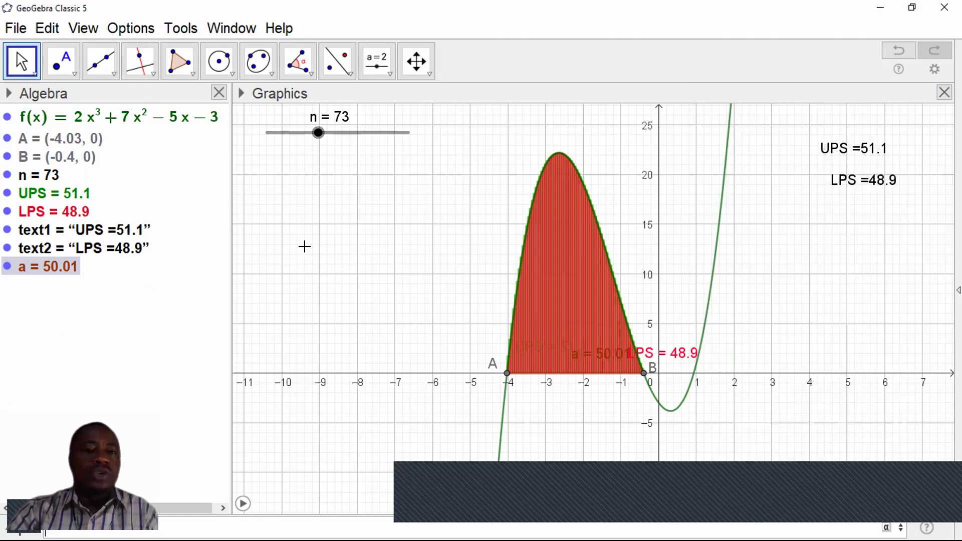
right_click(38, 264)
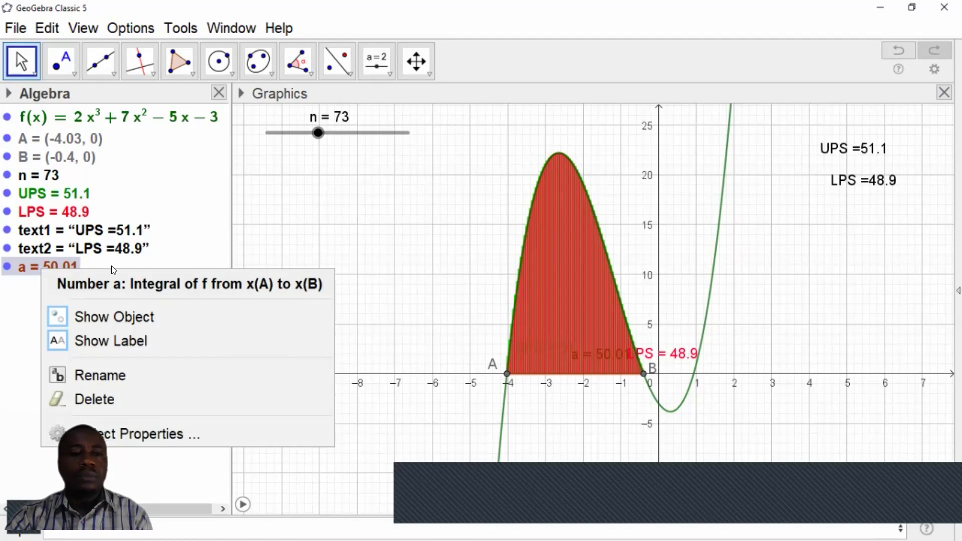
click(407, 251)
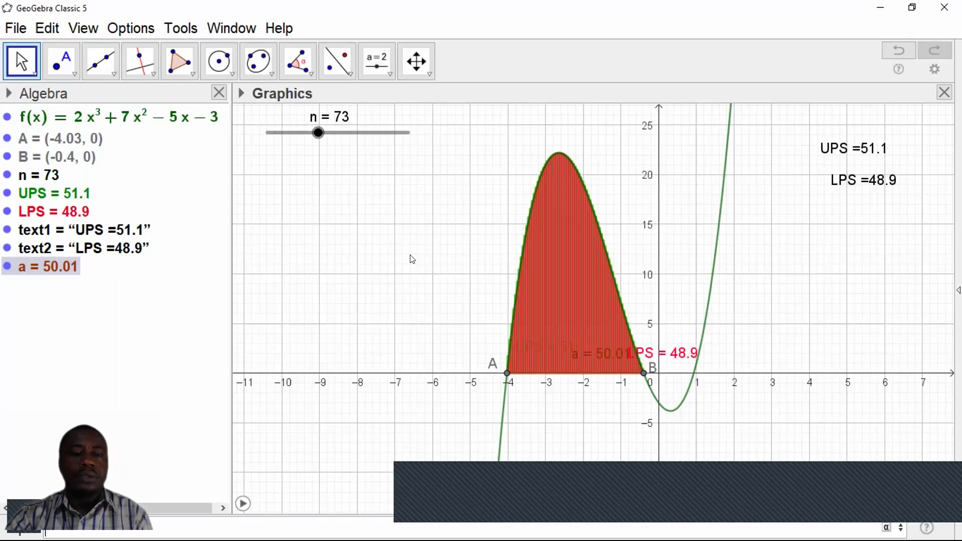
click(49, 287)
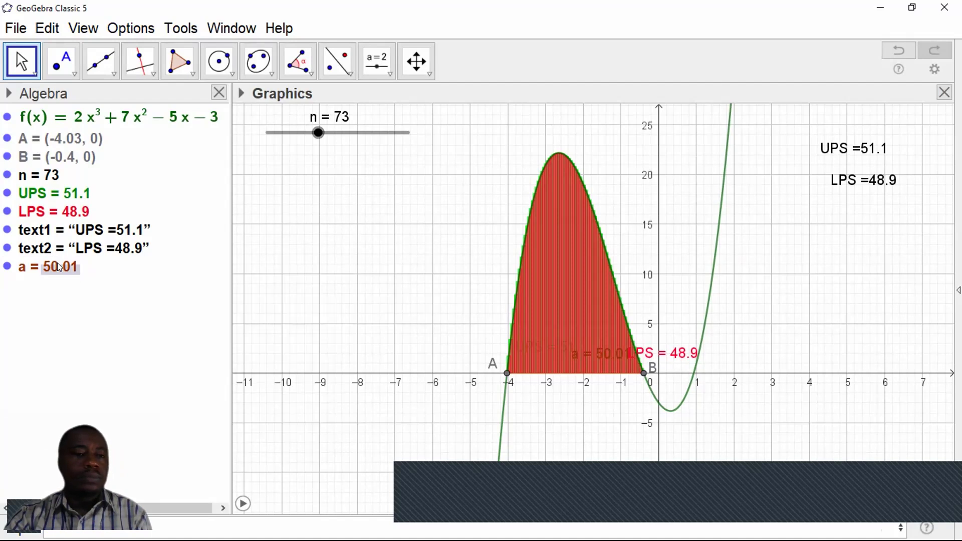
right_click(57, 266)
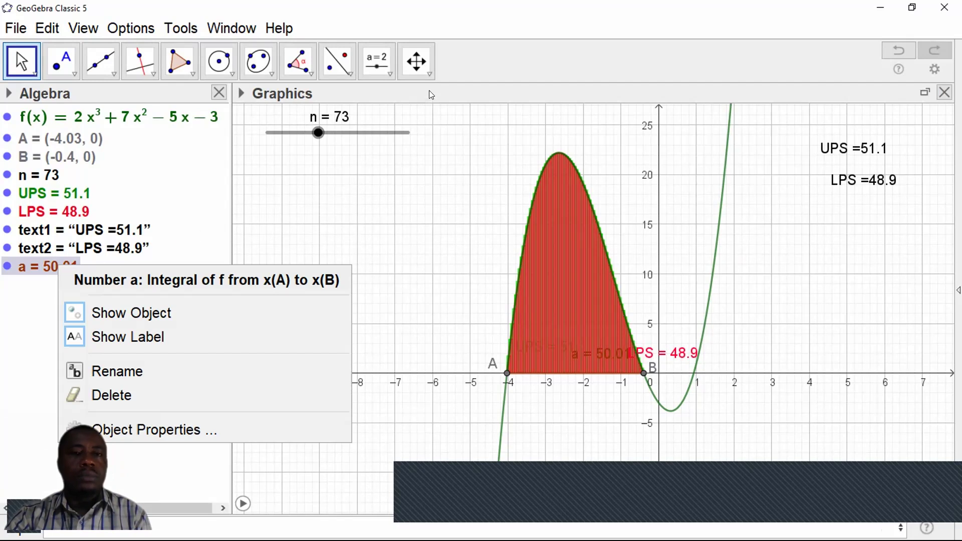
Insert a text reading "a=" followed by the linked value of integral a, and place it just below the LPS text.
click(387, 72)
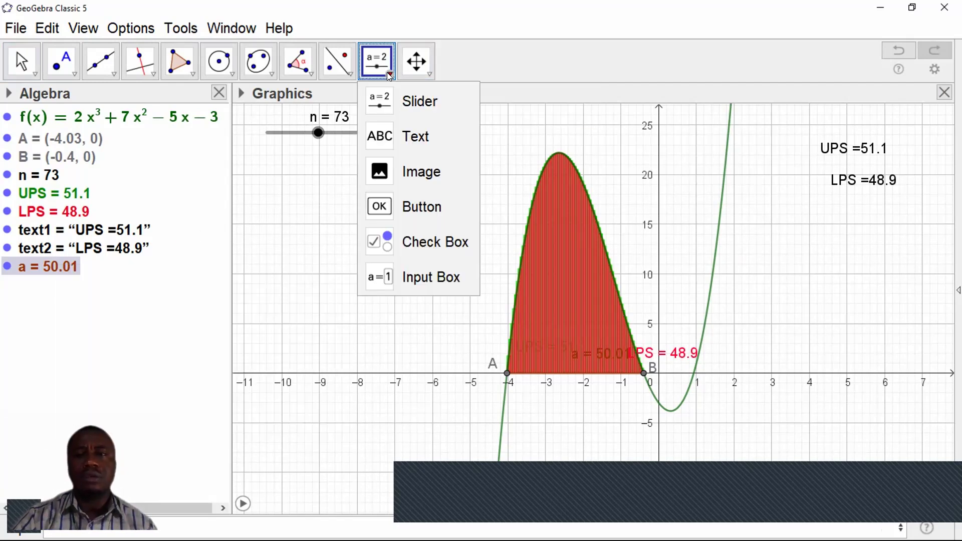
click(414, 137)
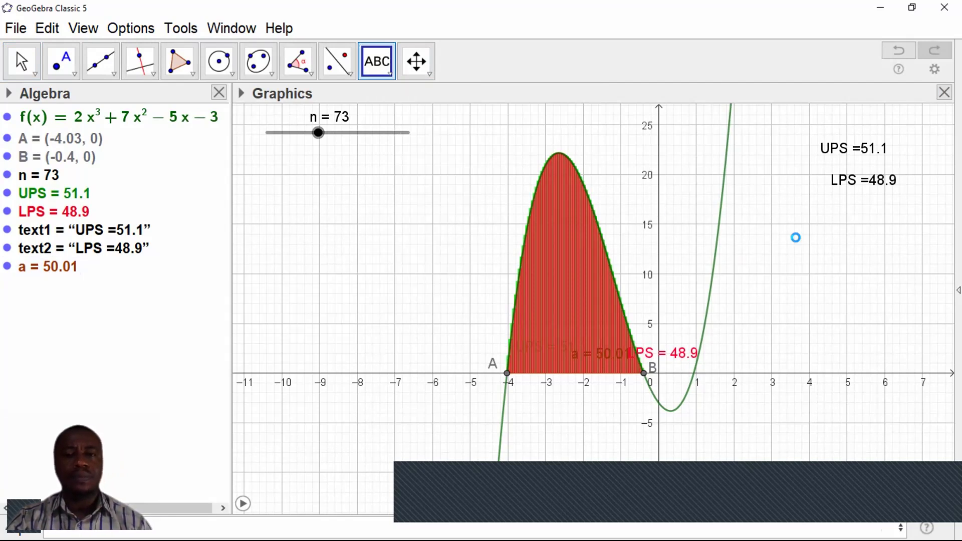
click(553, 219)
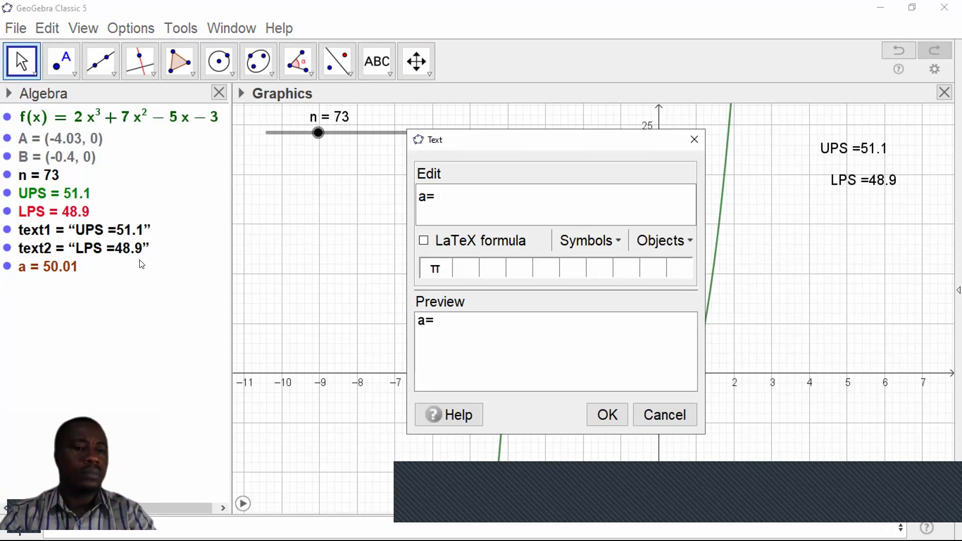
click(48, 267)
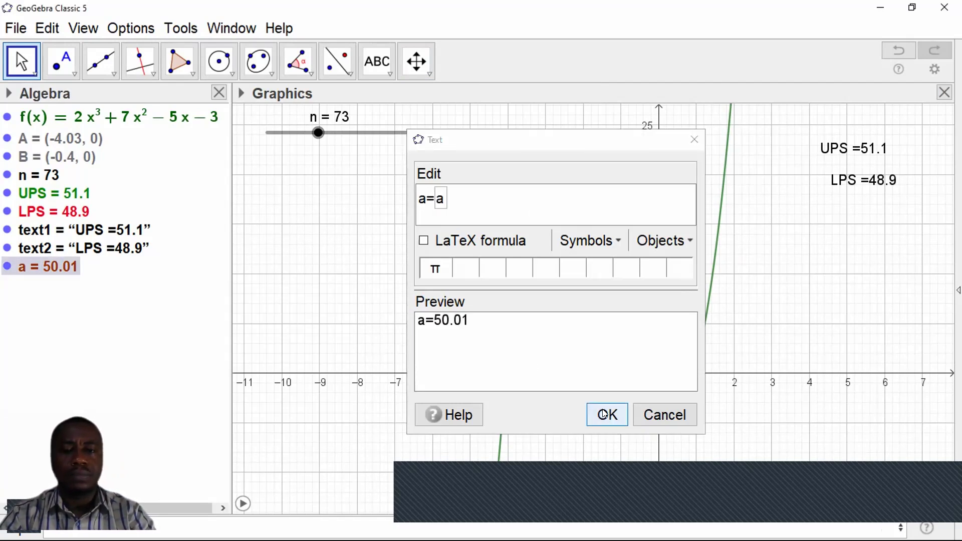
click(602, 413)
drag(820, 237, 853, 208)
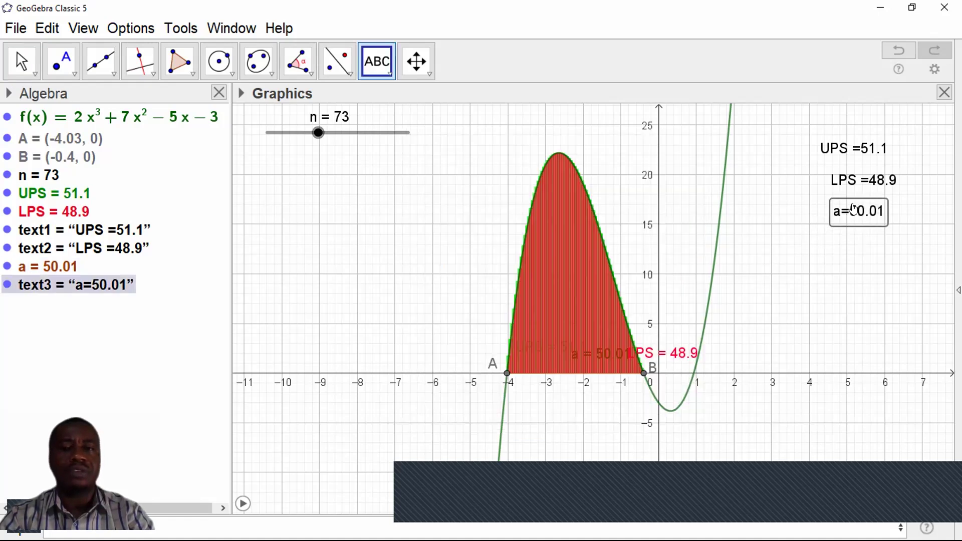
Nudge the UPS text slightly upward and set its foreground colour to green (0, 255, 0).
drag(853, 151, 850, 147)
right_click(848, 144)
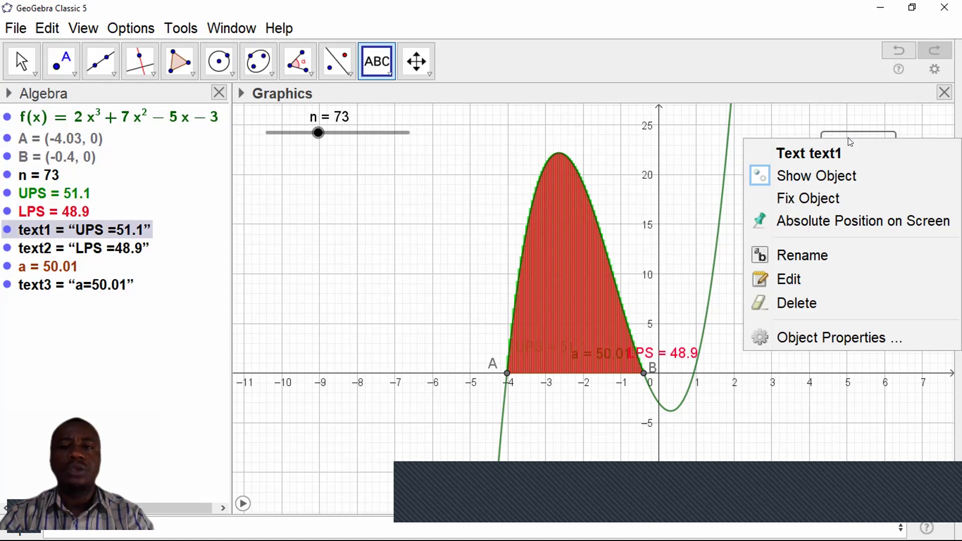
click(842, 337)
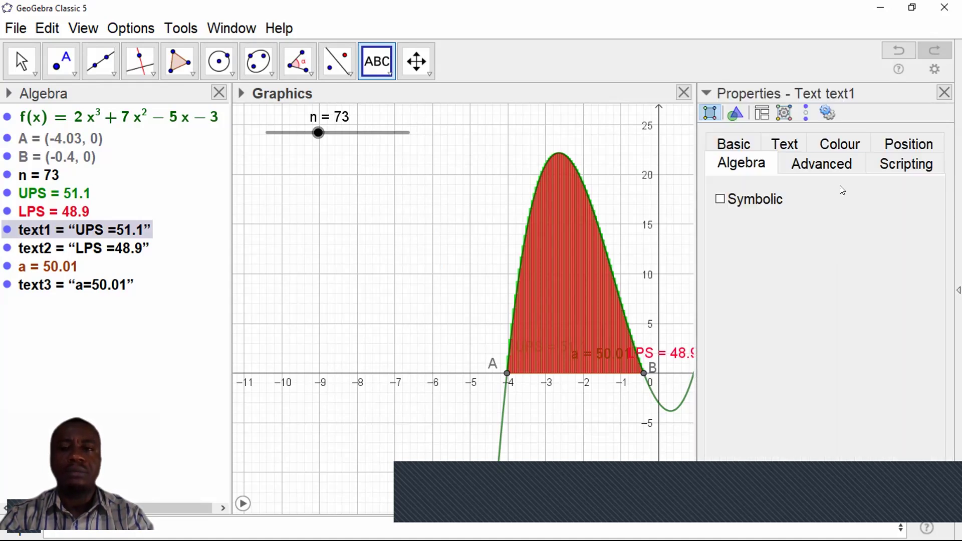
click(841, 145)
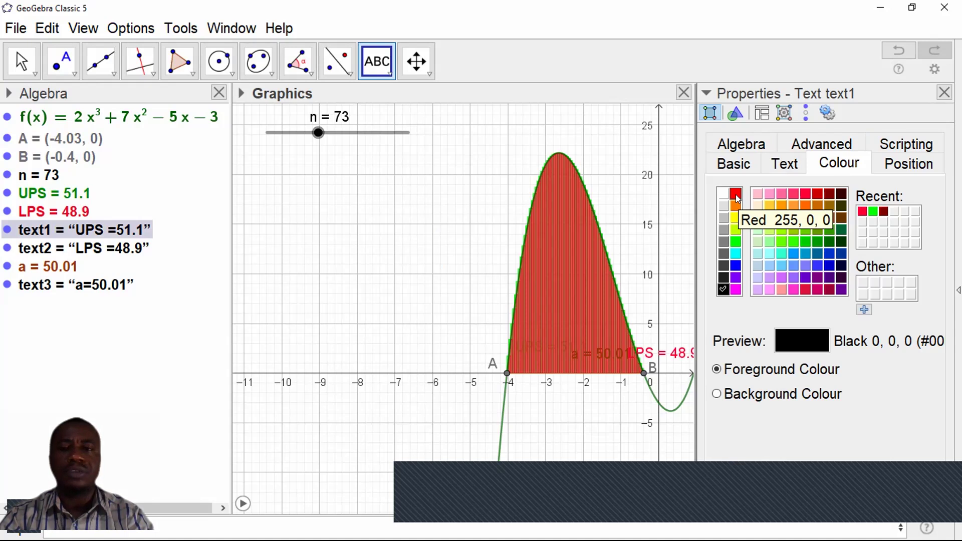
click(735, 240)
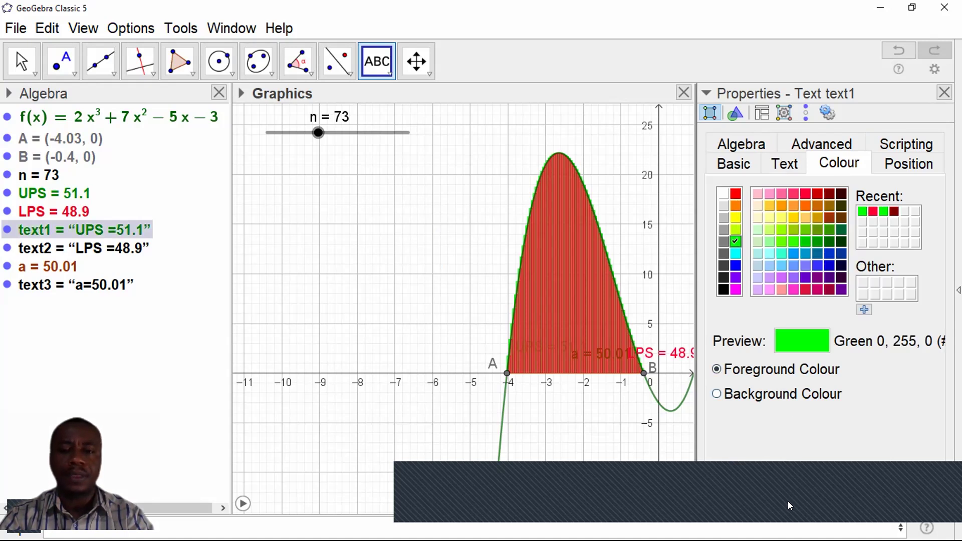
key(Escape)
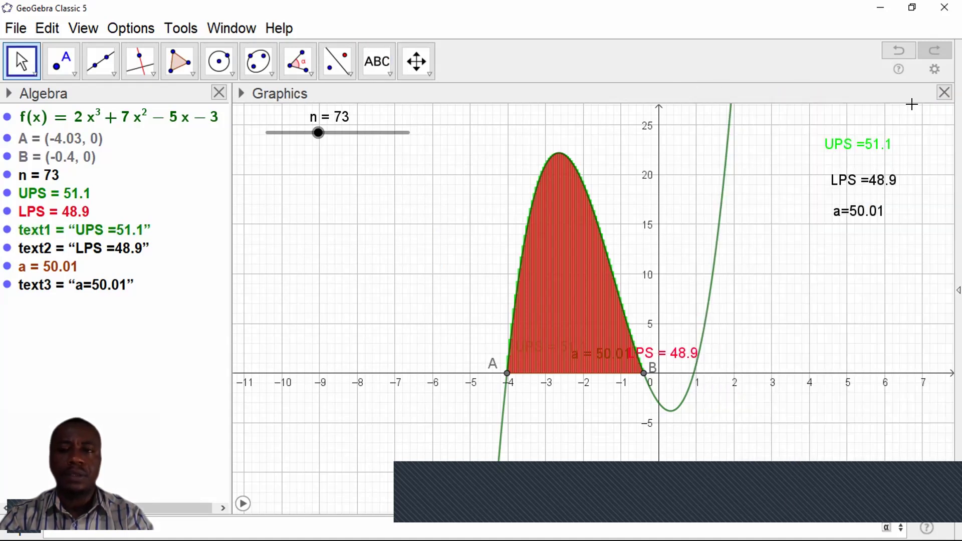
Set the foreground colour of the LPS text to the red shade 255, 0, 51.
right_click(853, 179)
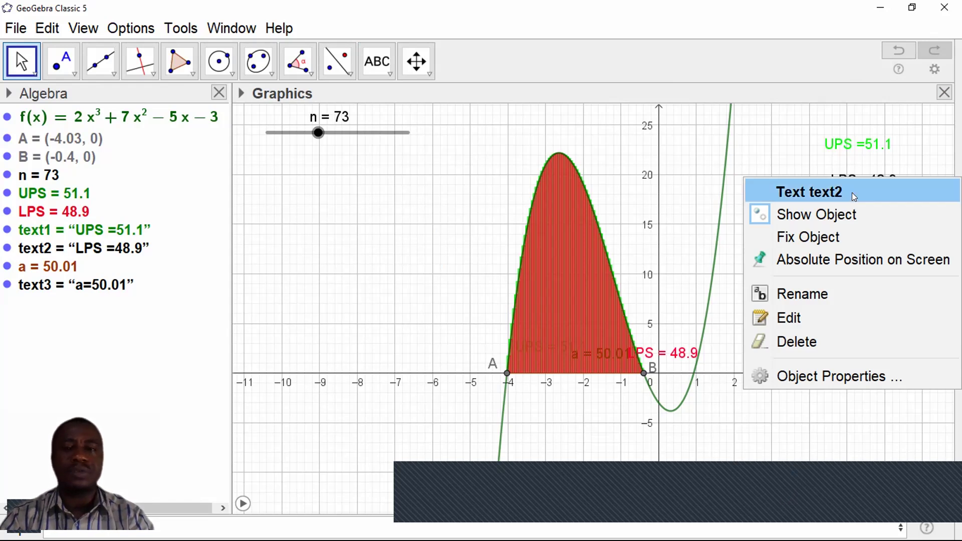
click(828, 370)
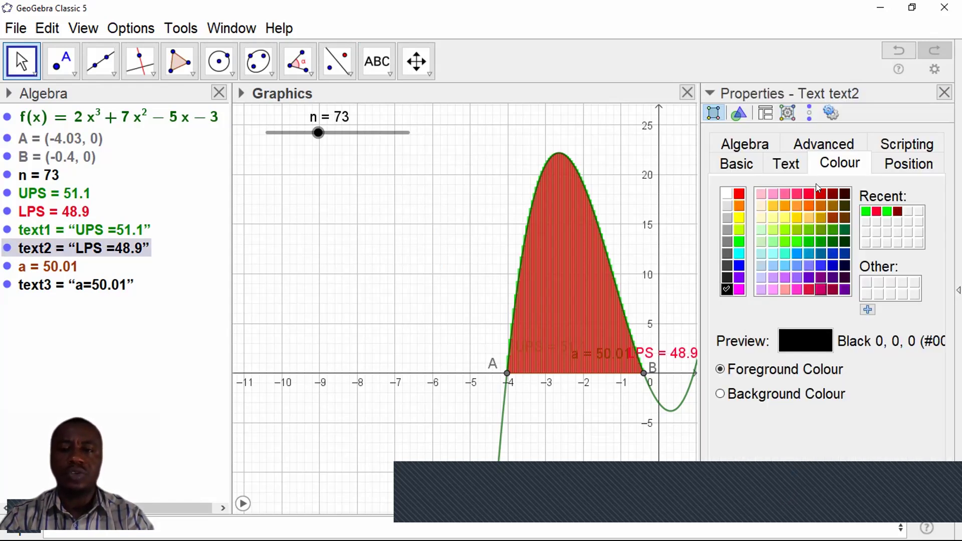
click(809, 193)
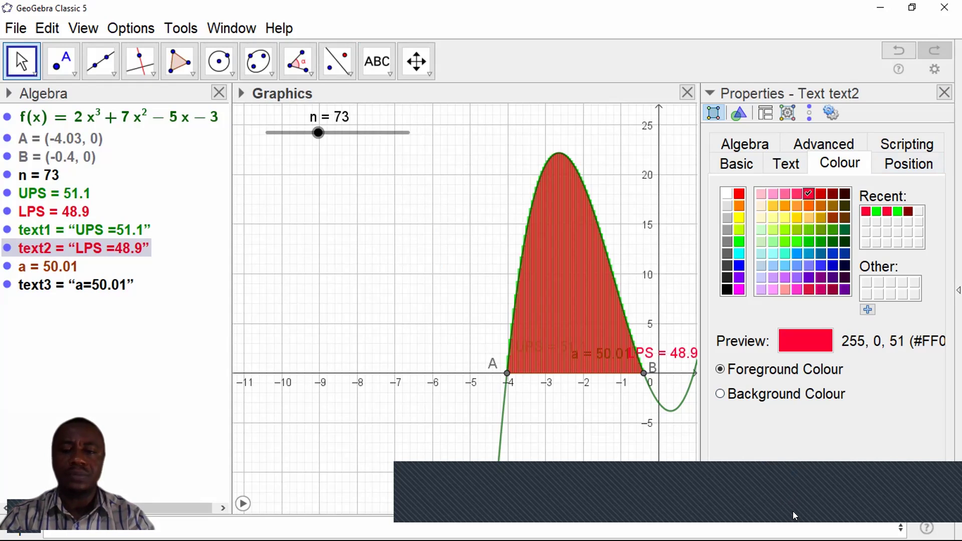
click(944, 92)
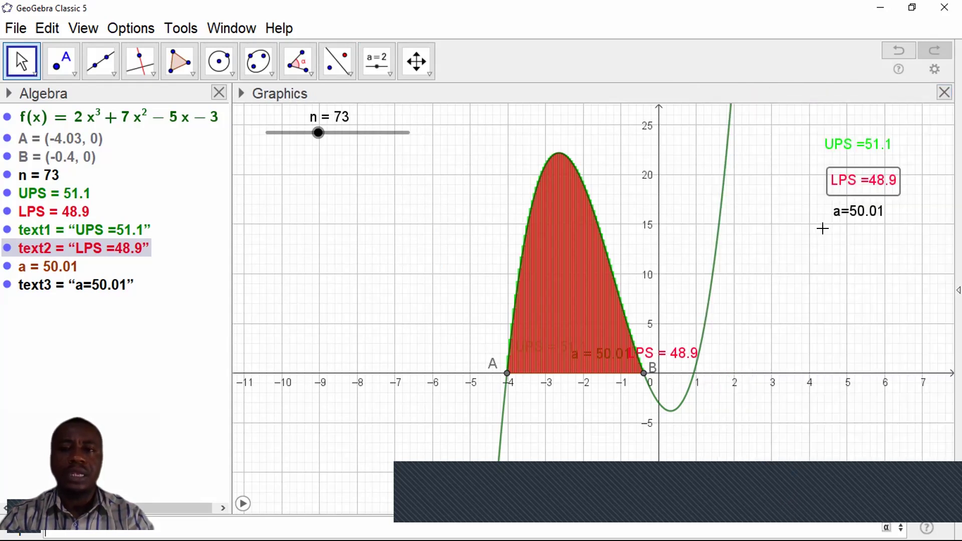
Set the foreground colour of the text showing the integral value a to orange.
right_click(859, 213)
click(828, 400)
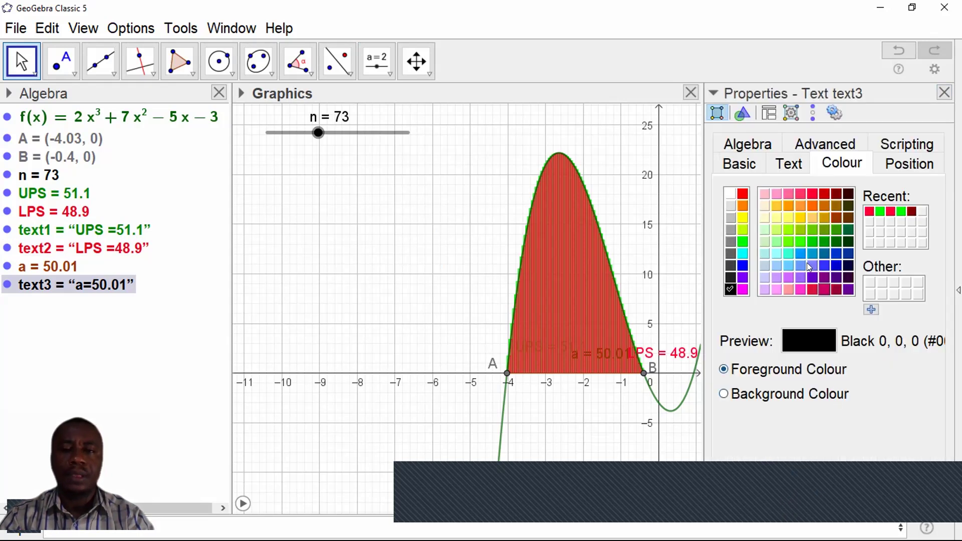
click(745, 209)
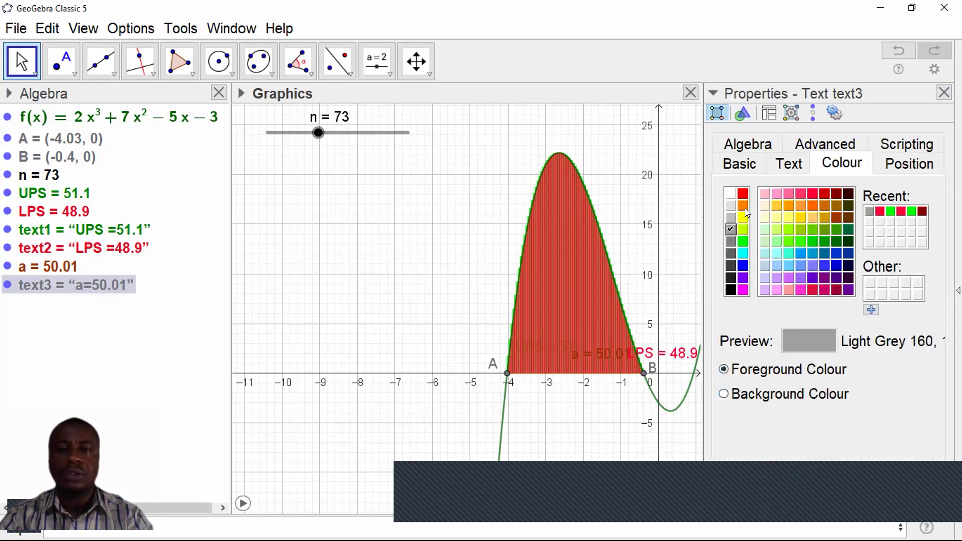
click(745, 206)
click(743, 199)
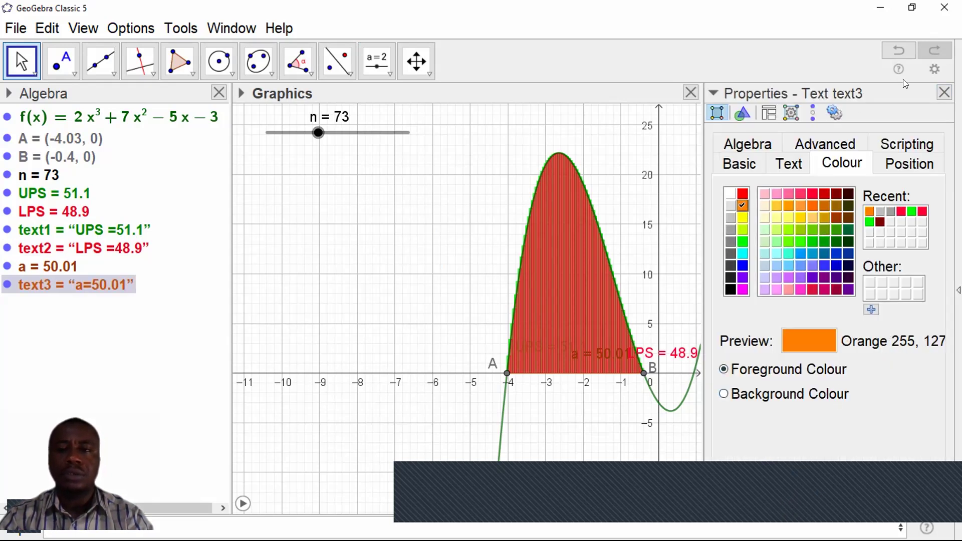
click(945, 92)
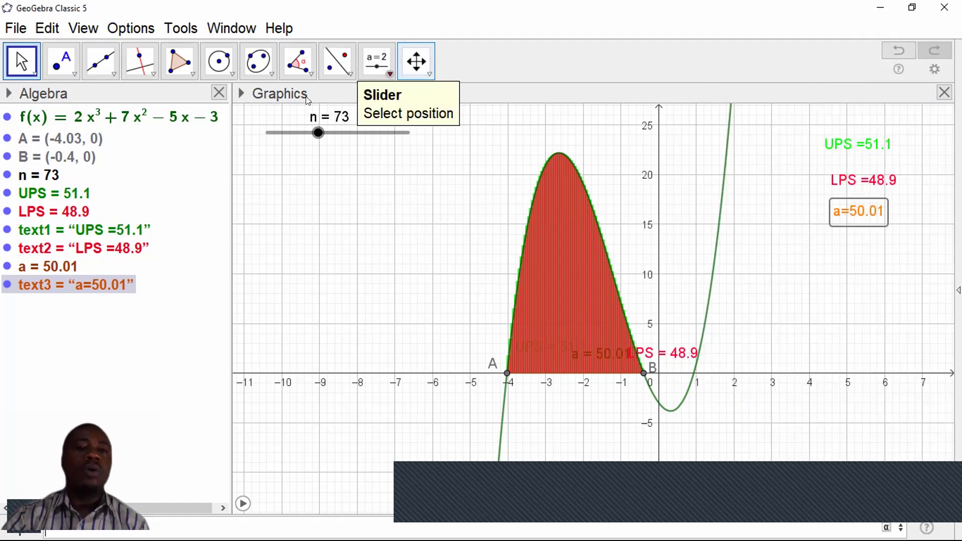
Reduce slider n to 4, animate it to compare the sums with the integral, and pause it at n = 14.
drag(319, 135, 257, 308)
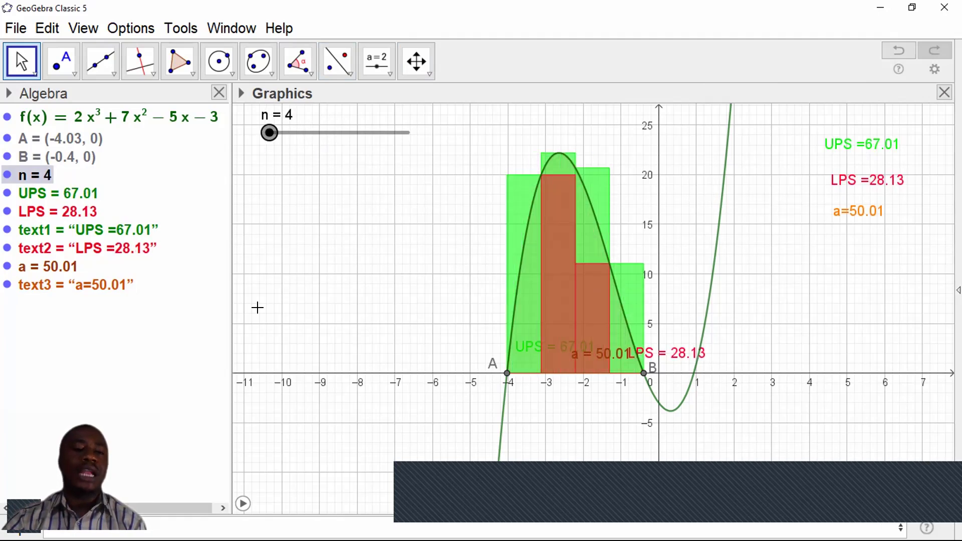
click(243, 504)
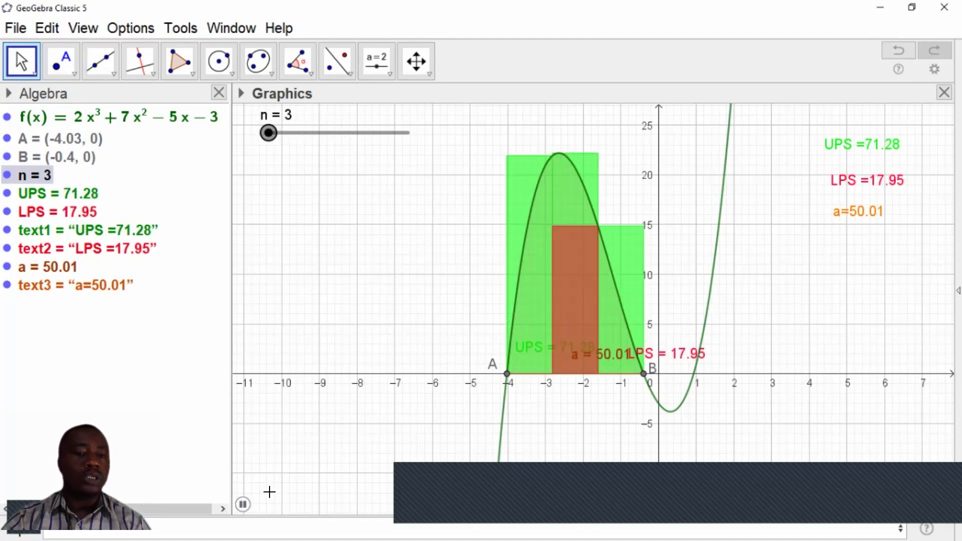
click(242, 504)
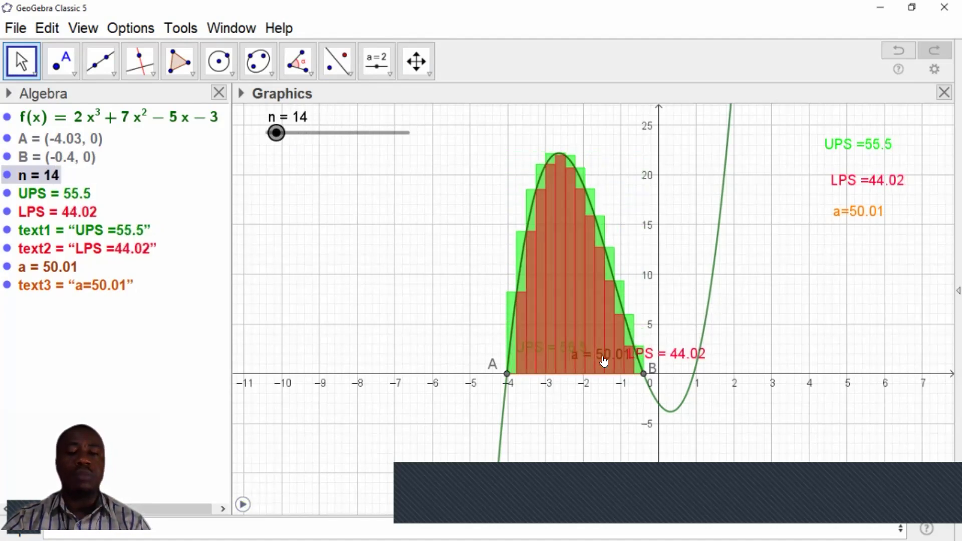
Move the label of integral a below the x-axis near B, and the UPS label higher inside the shaded area.
click(614, 372)
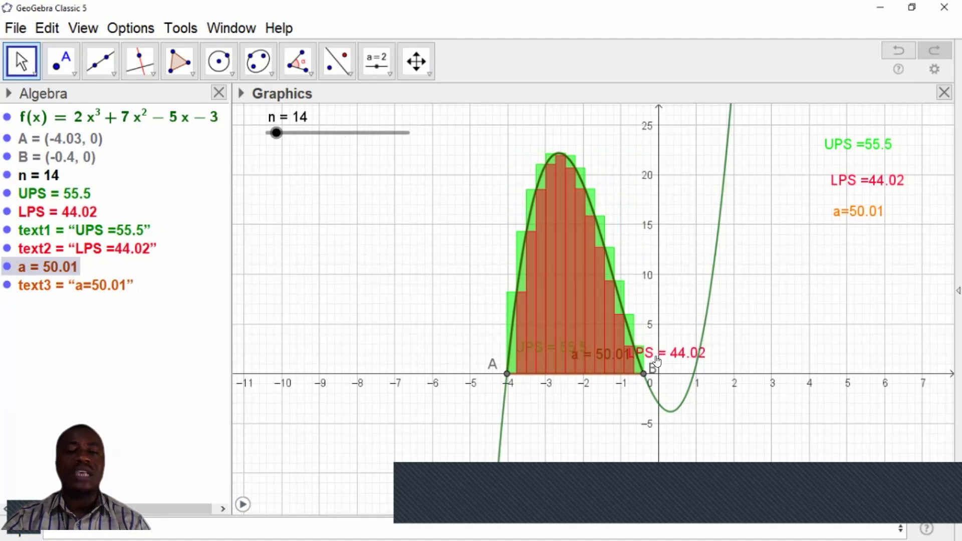
drag(615, 355, 626, 411)
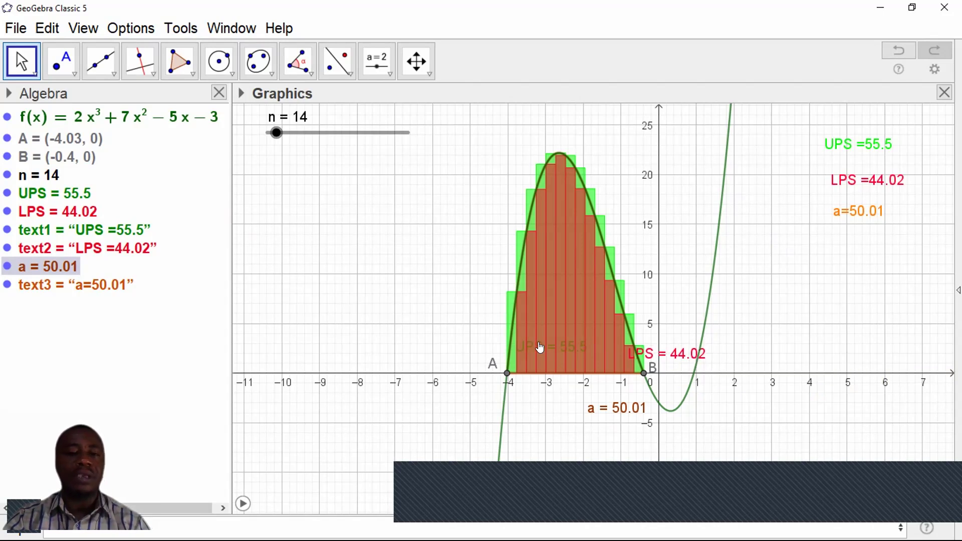
drag(538, 356, 561, 319)
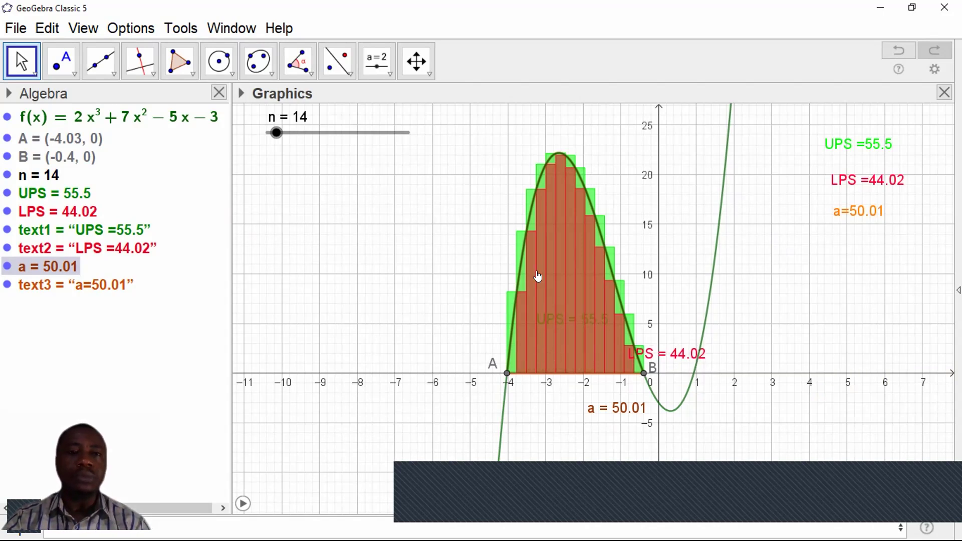
Set slider n to 1.
drag(274, 132, 267, 132)
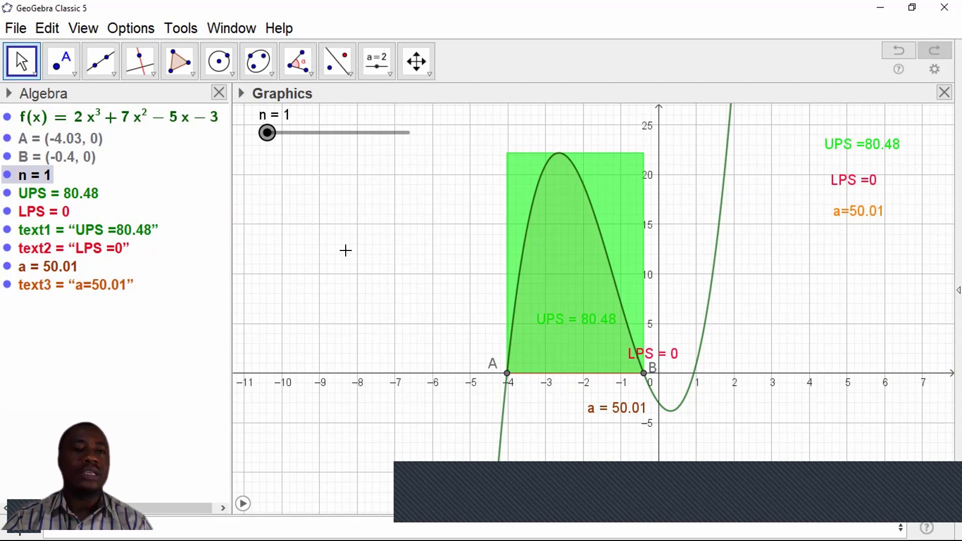